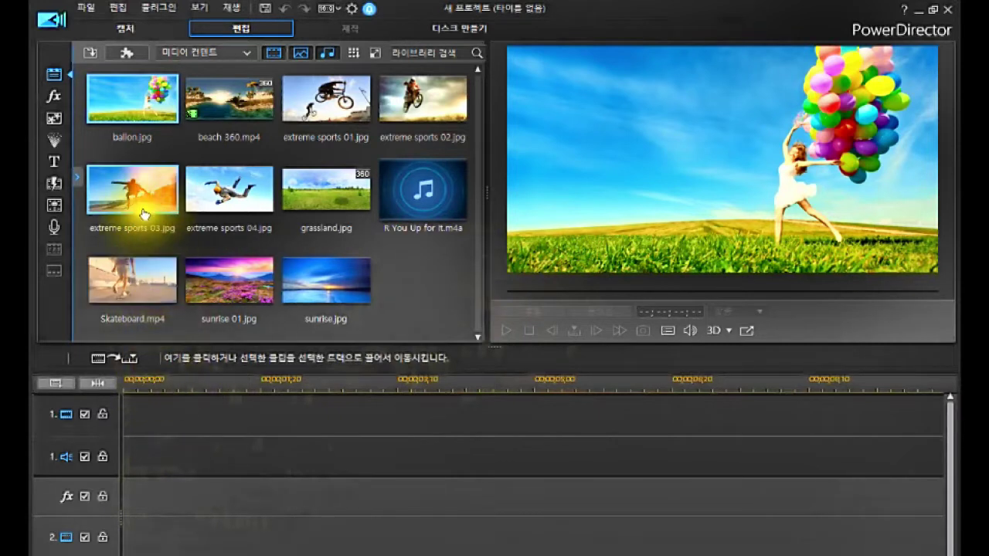
- Place ballon.jpg, extreme sports 03.jpg and sunrise 01.jpg together at the start of video track 1
click(136, 98)
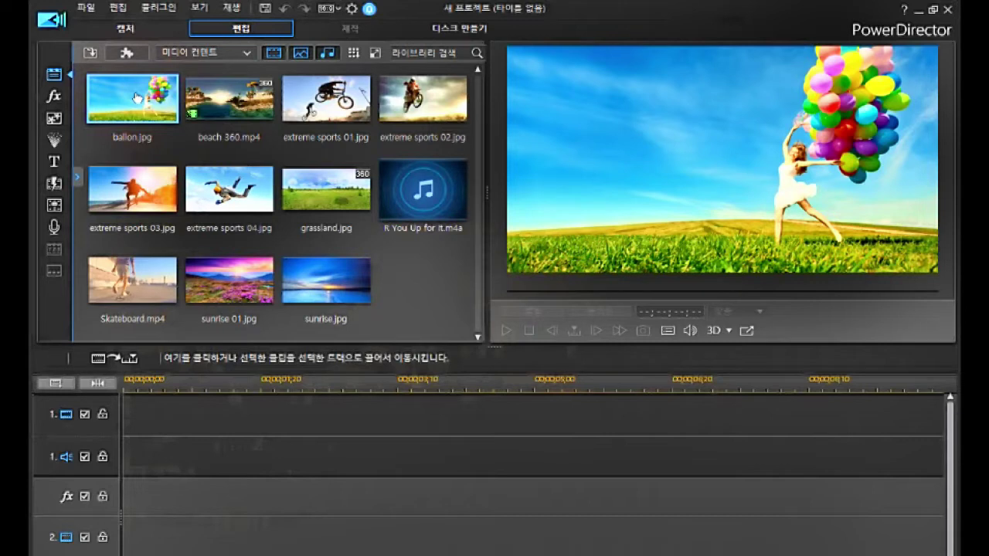
click(137, 98)
click(130, 198)
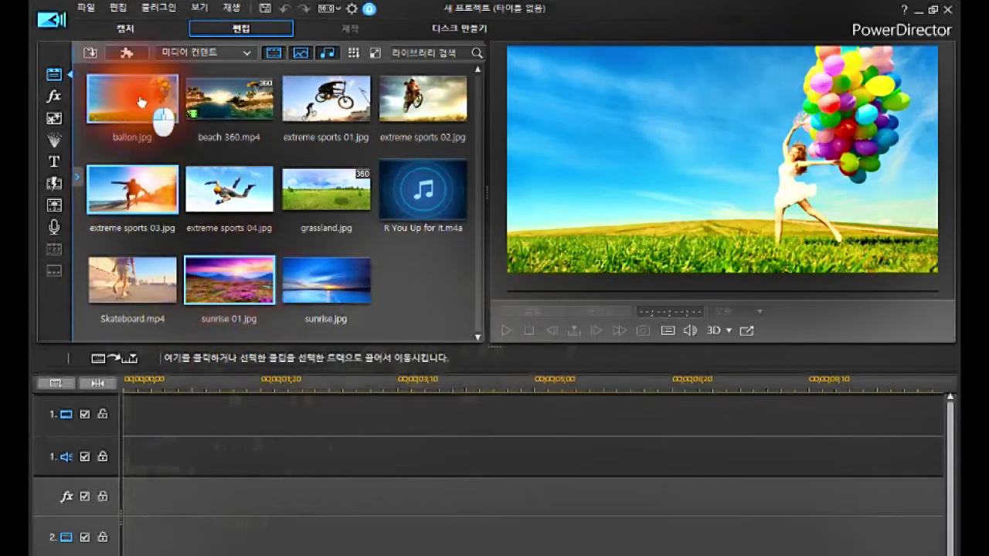
click(136, 409)
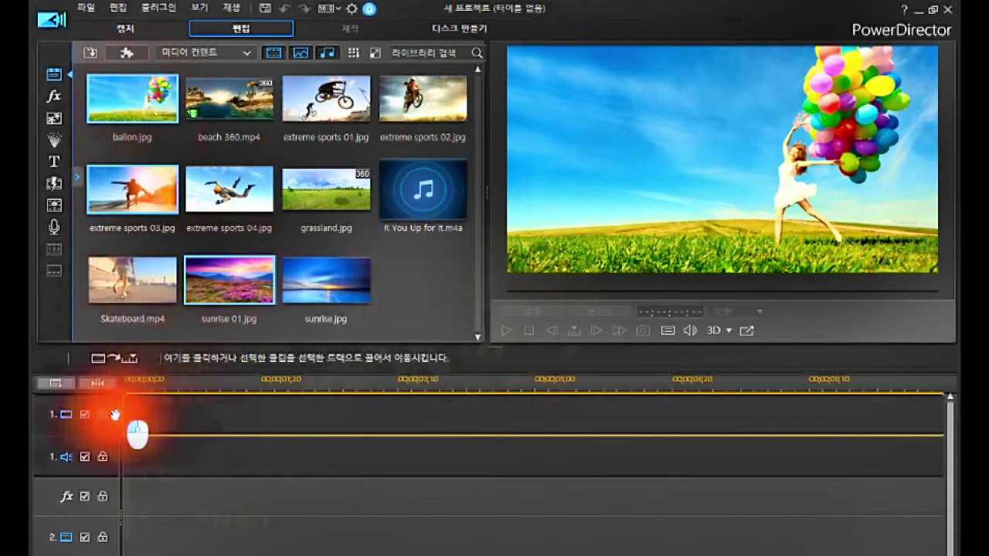
drag(114, 414, 116, 415)
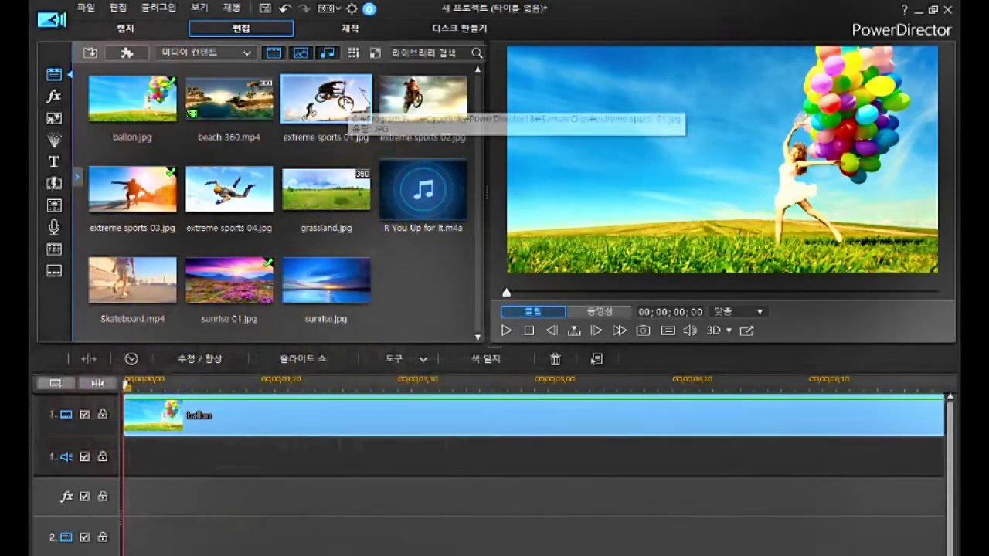
- Place extreme sports 01.jpg, extreme sports 04.jpg and sunrise.jpg together at the start of video track 2
click(320, 127)
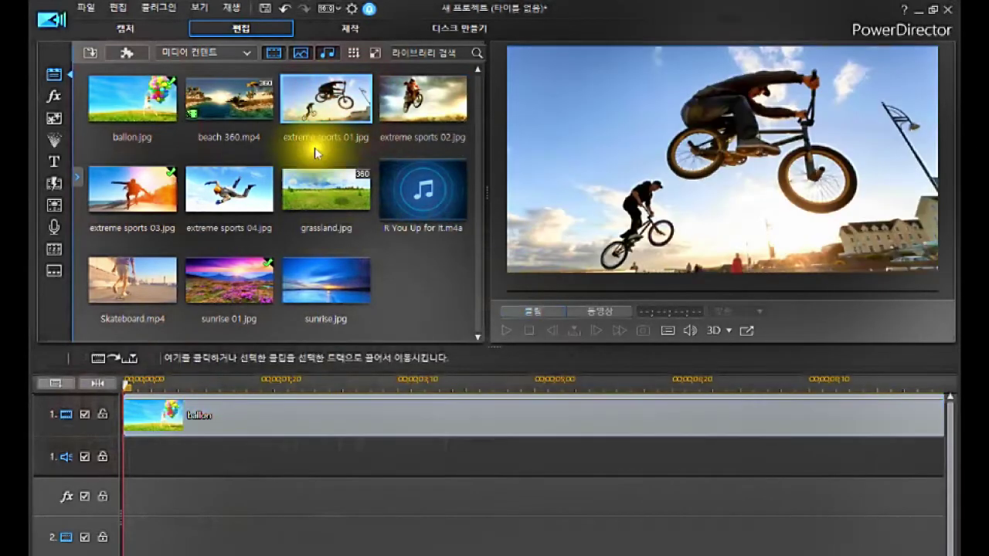
click(336, 281)
drag(336, 281, 178, 533)
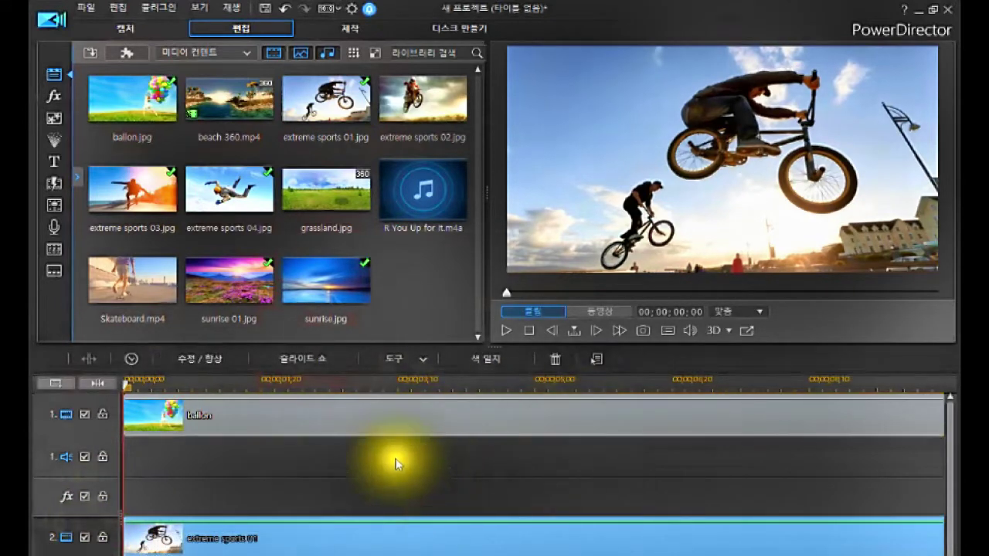
- Switch the preview to movie mode and fit the whole project into an enlarged timeline area
click(596, 311)
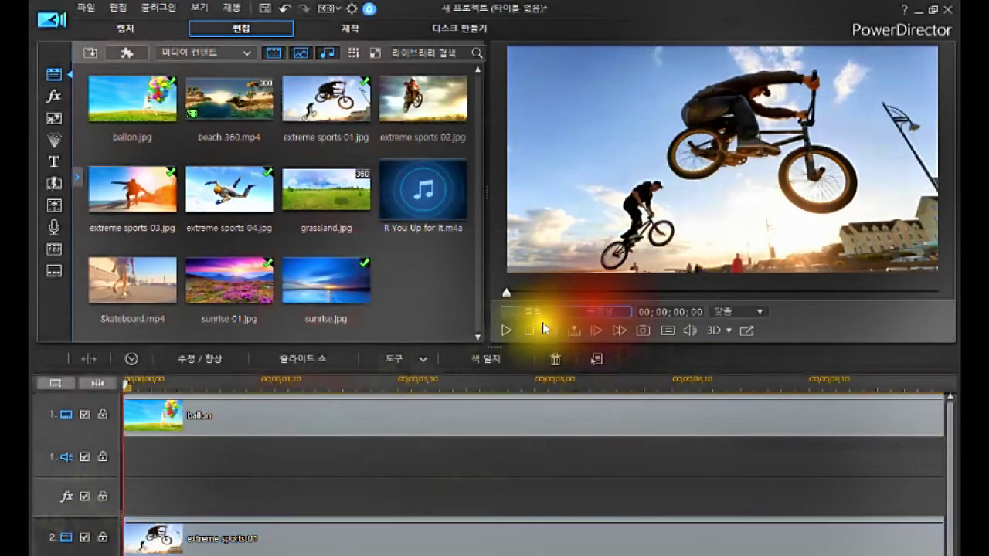
click(97, 383)
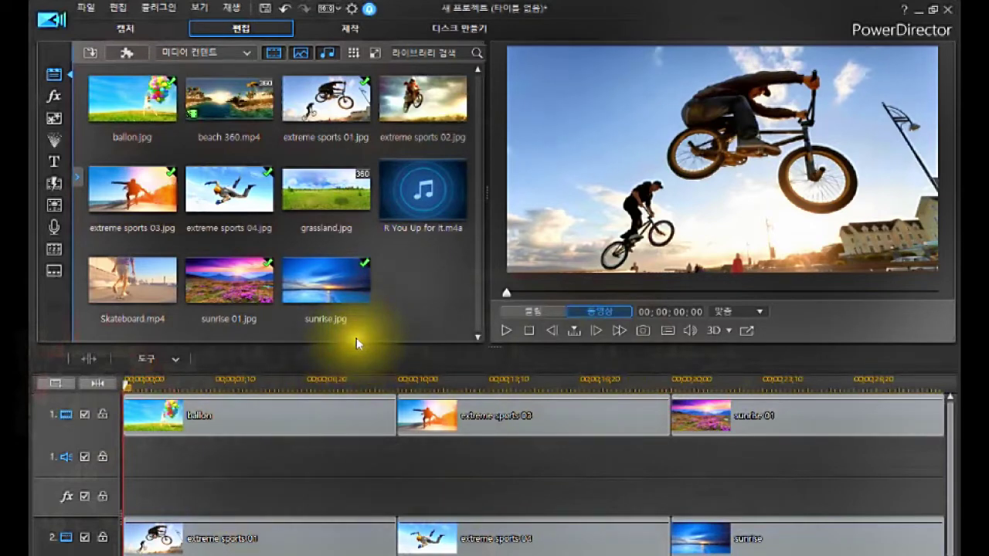
drag(359, 346, 354, 255)
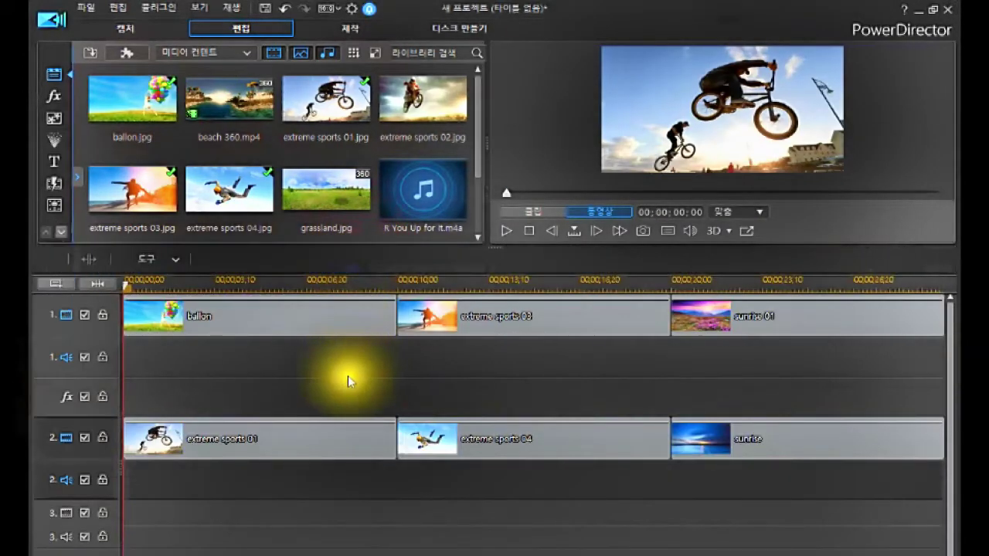
- Move the effect track below video track 2 and increase the height of video tracks 1 and 2
drag(108, 382, 97, 529)
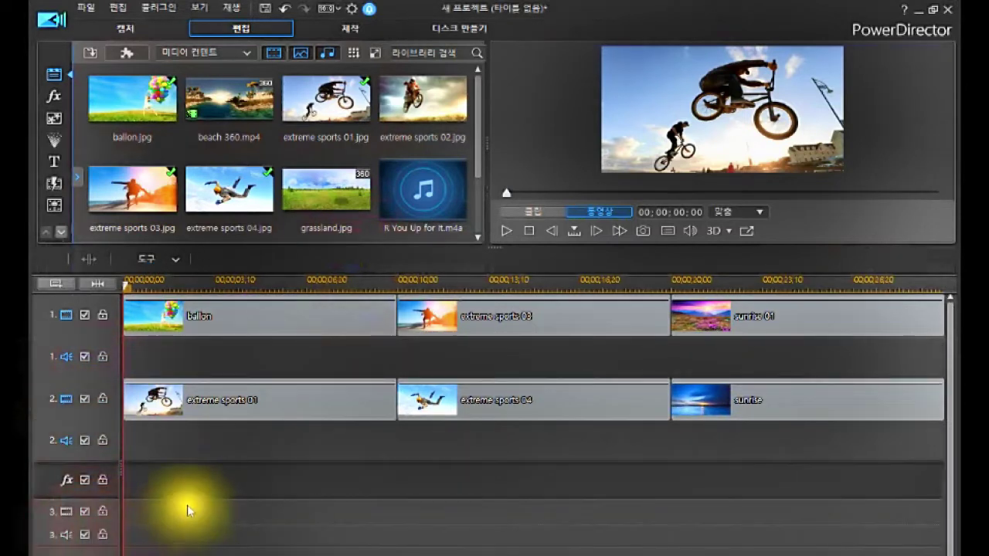
drag(103, 334, 99, 407)
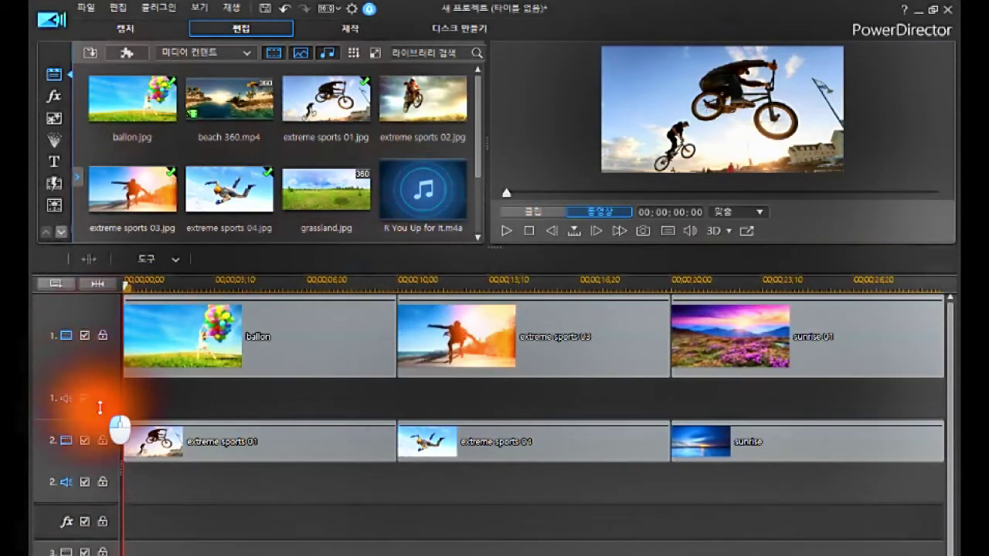
drag(103, 463, 100, 505)
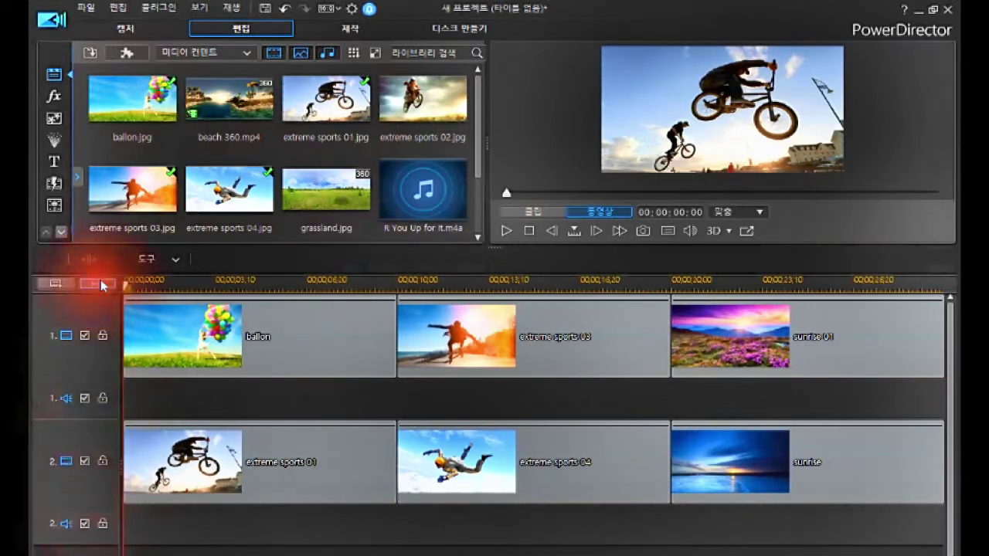
click(276, 338)
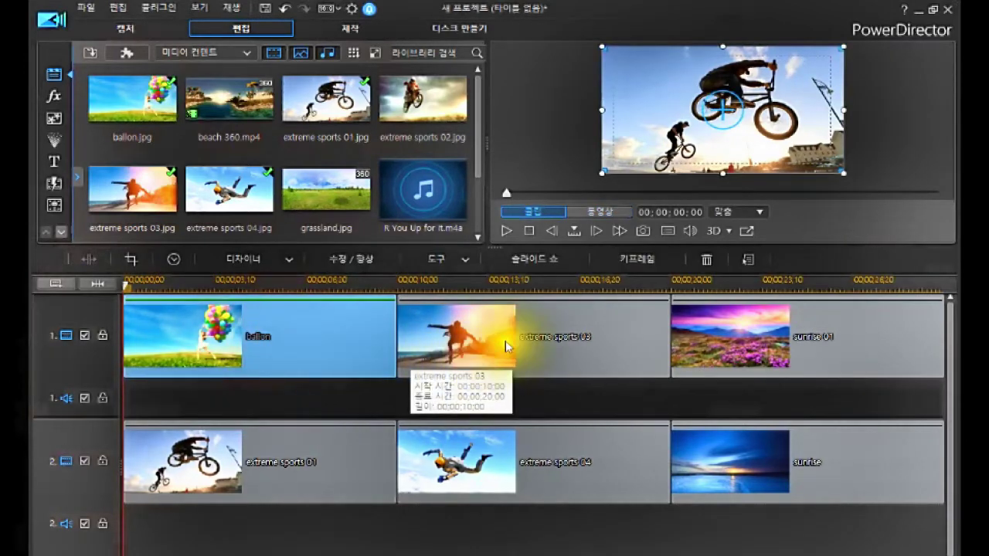
click(513, 359)
click(714, 326)
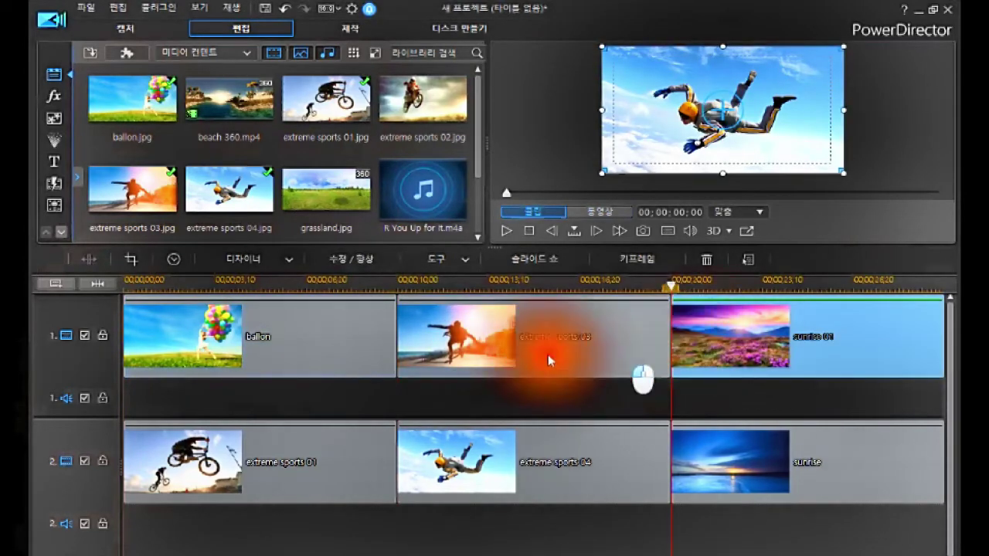
click(363, 339)
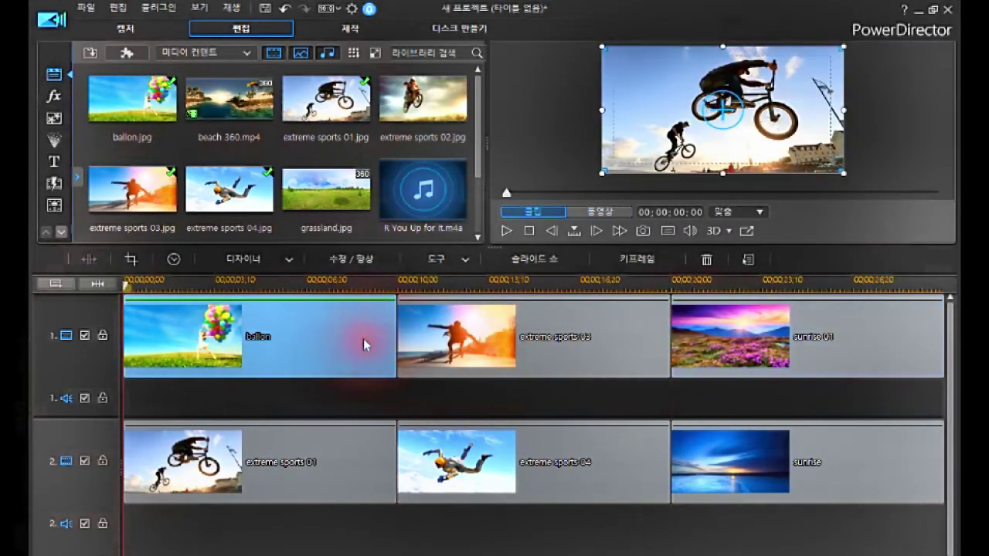
click(311, 347)
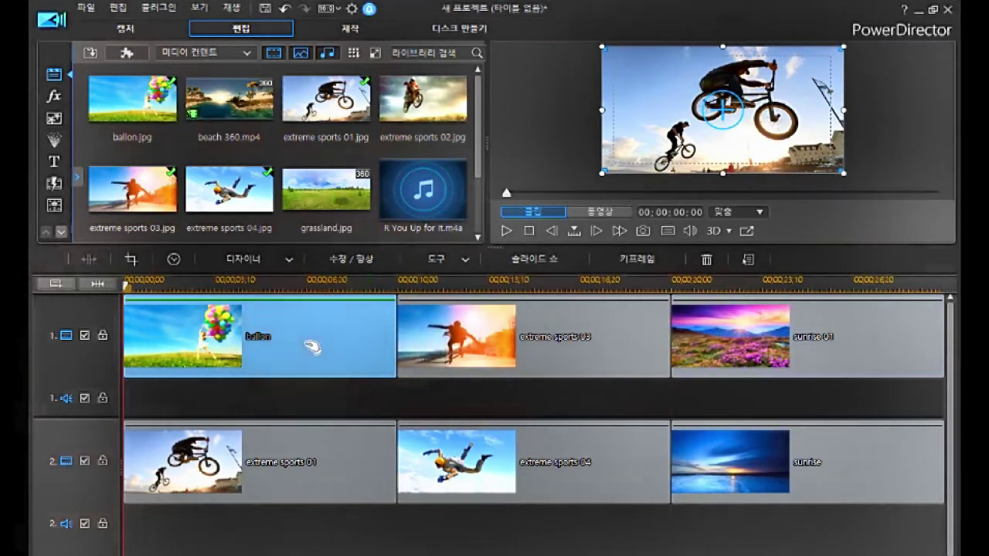
- Open the transition library and examine the options for applying fading or random transitions to all clips
click(52, 73)
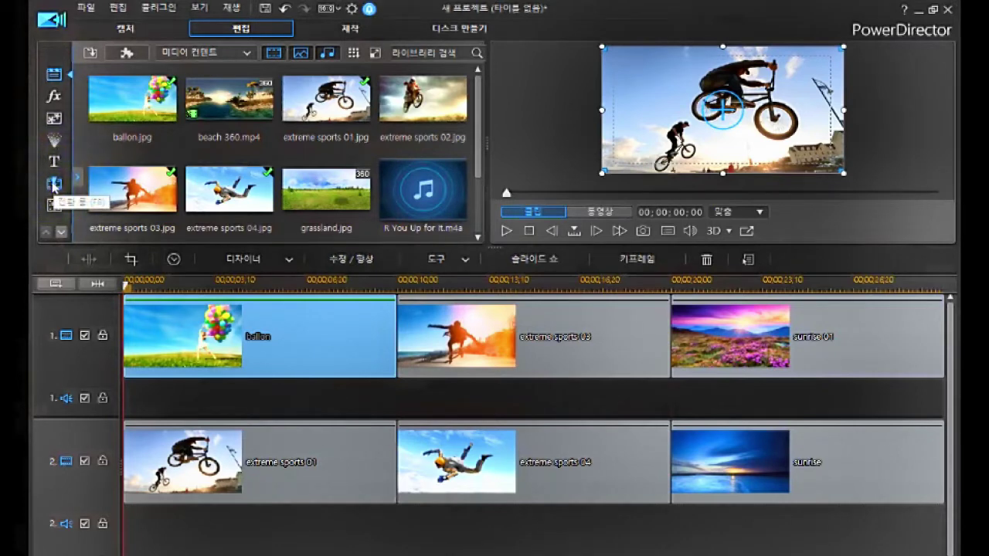
click(53, 185)
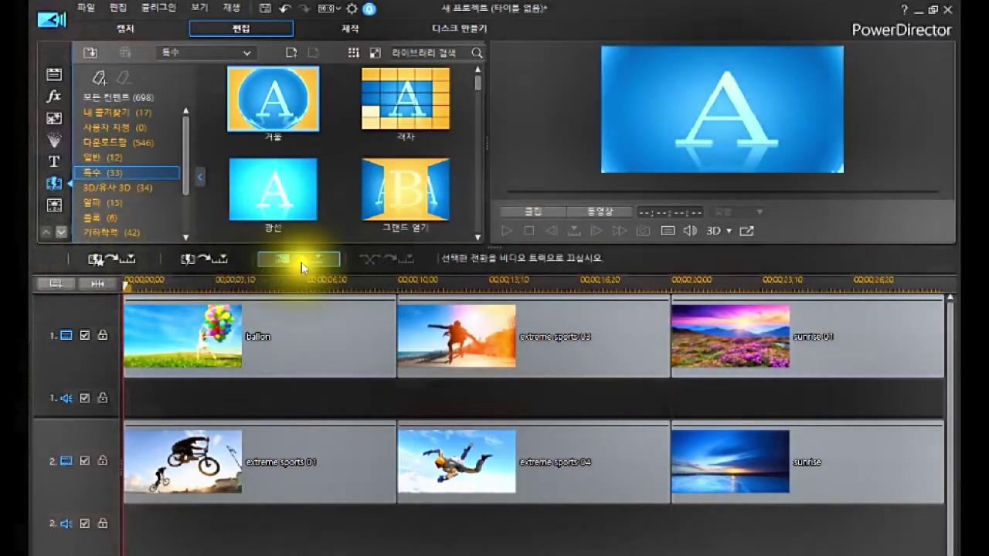
click(287, 261)
click(287, 262)
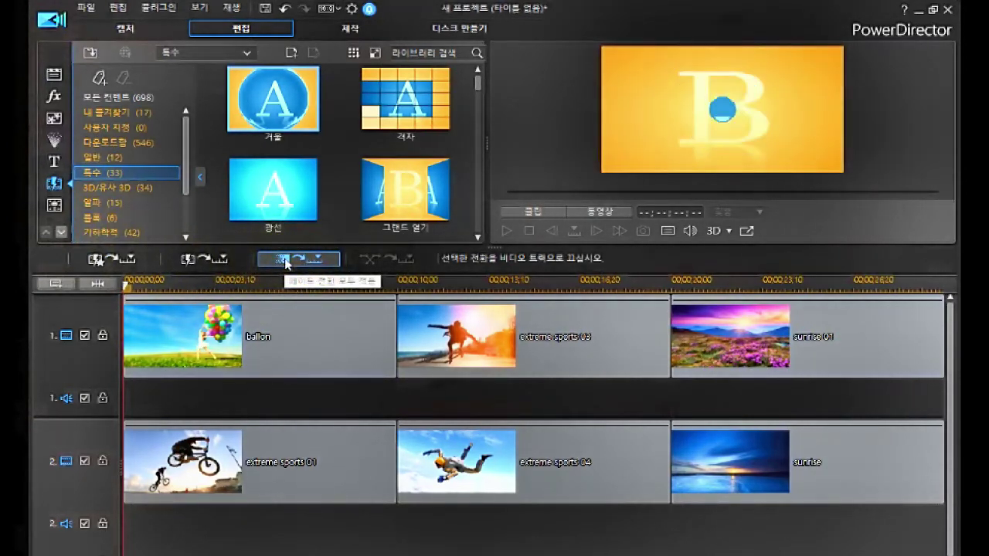
click(286, 261)
click(188, 256)
click(326, 255)
click(193, 265)
click(329, 251)
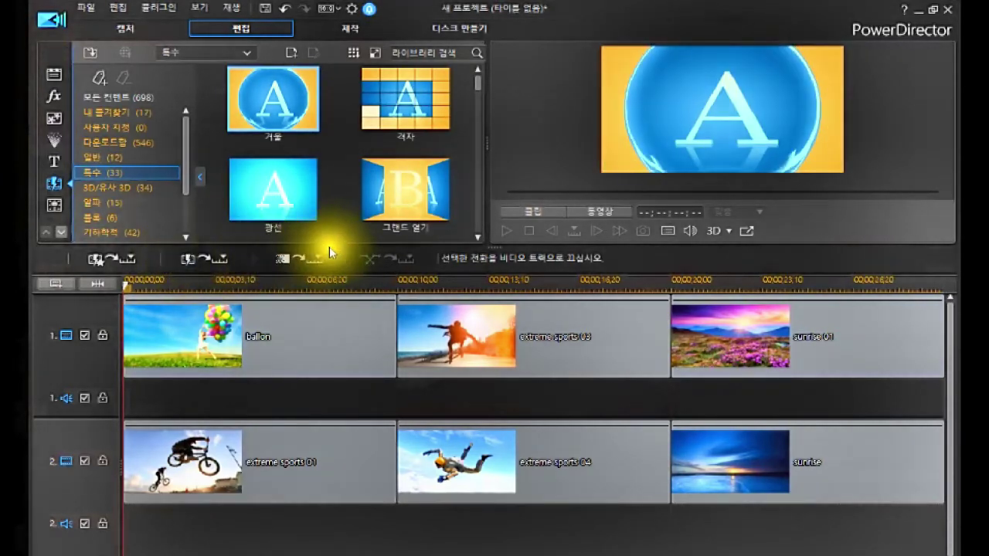
click(201, 258)
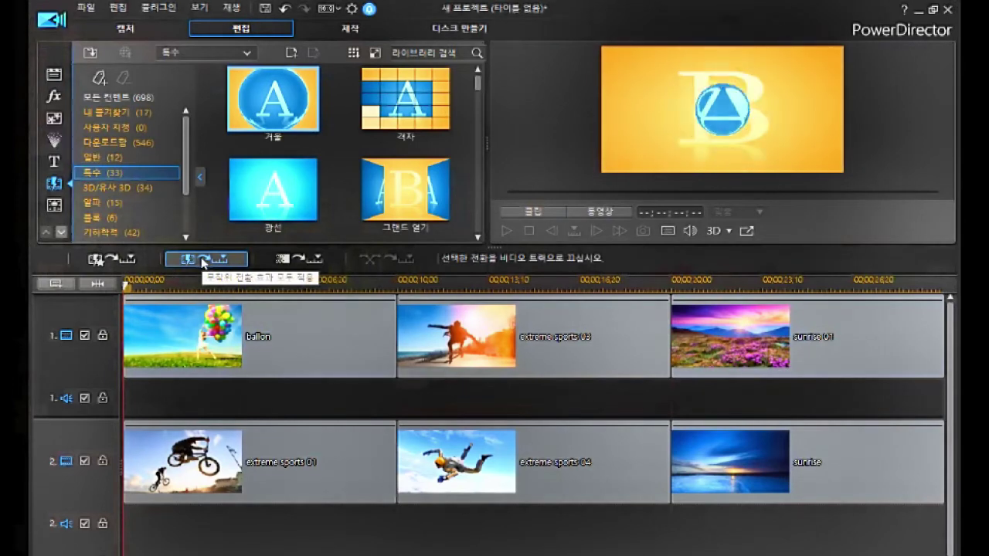
click(196, 257)
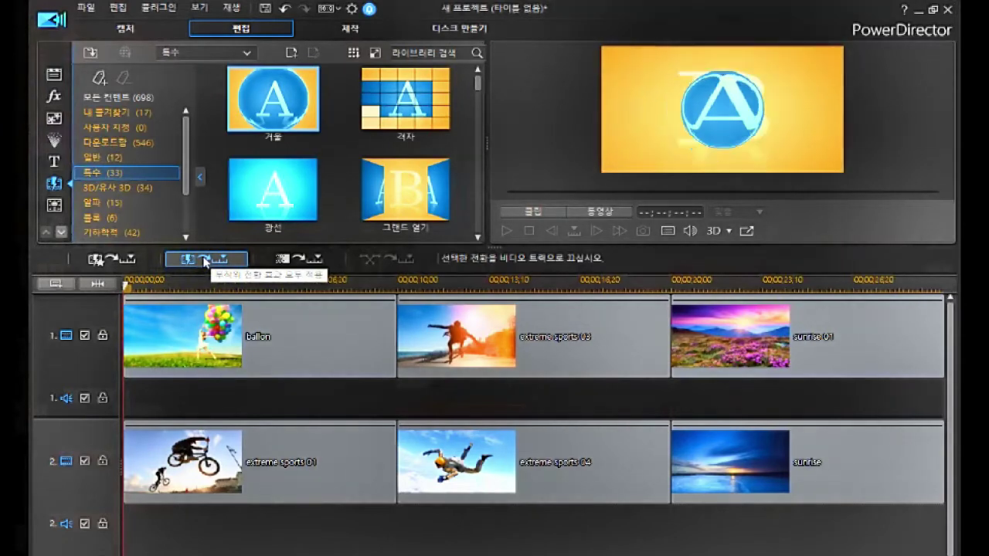
click(199, 256)
- View the ballon clip's settings in the PiP Designer and return to the timeline
click(336, 343)
click(335, 343)
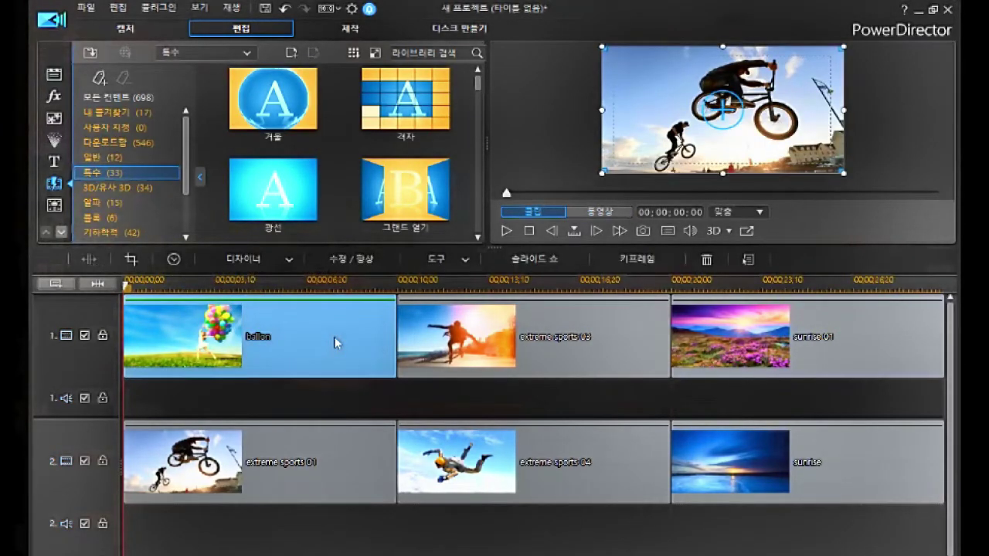
right_click(334, 343)
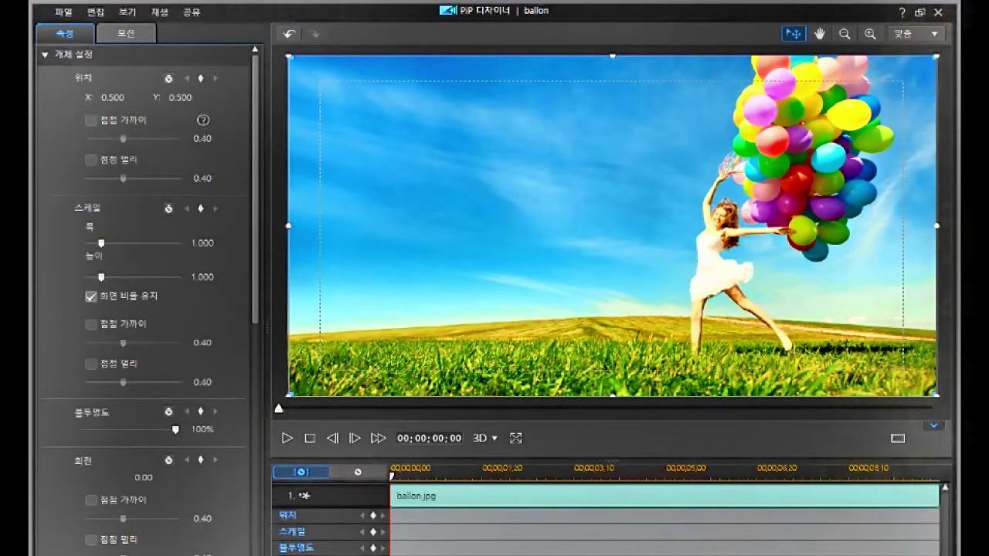
click(517, 361)
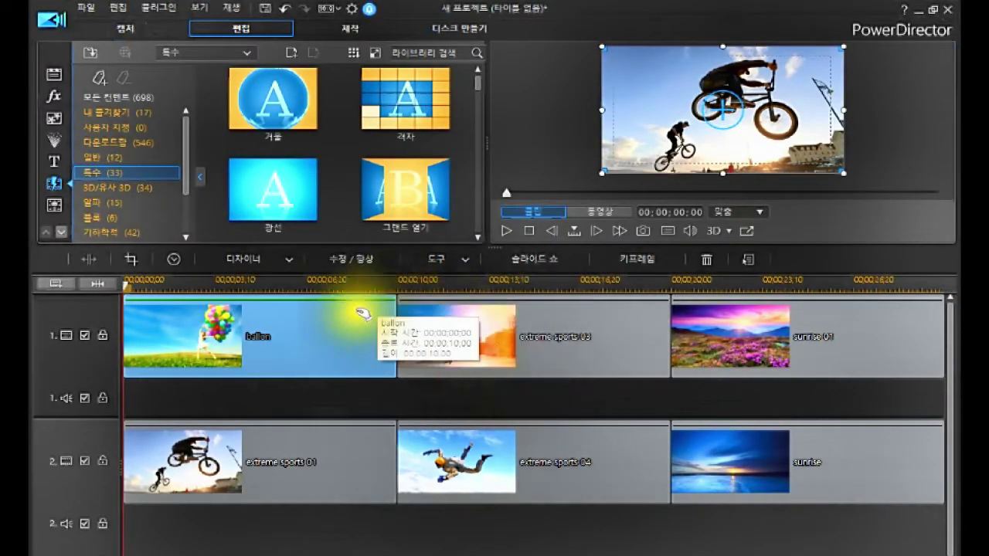
click(330, 331)
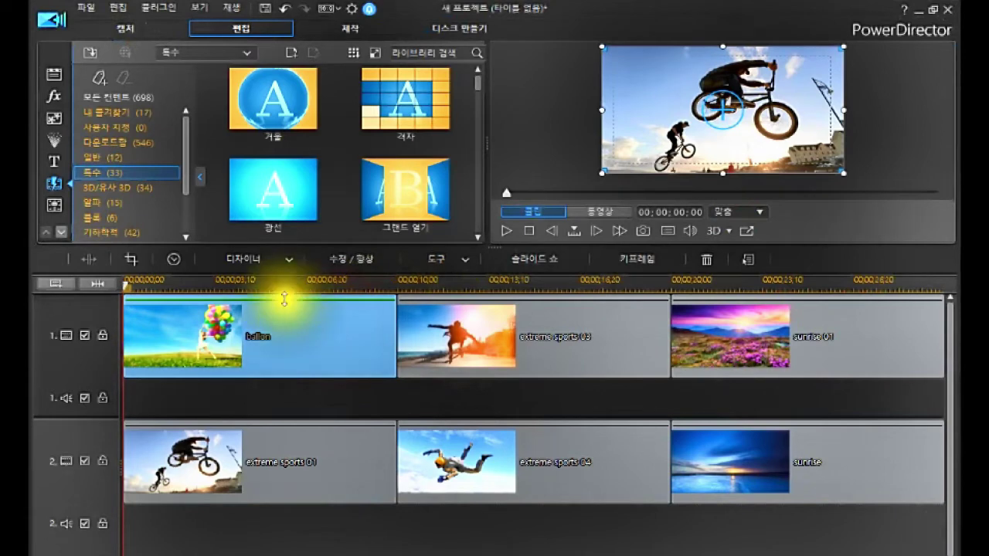
- Apply random prefix transitions to all clips on both video tracks from the transition library
click(53, 73)
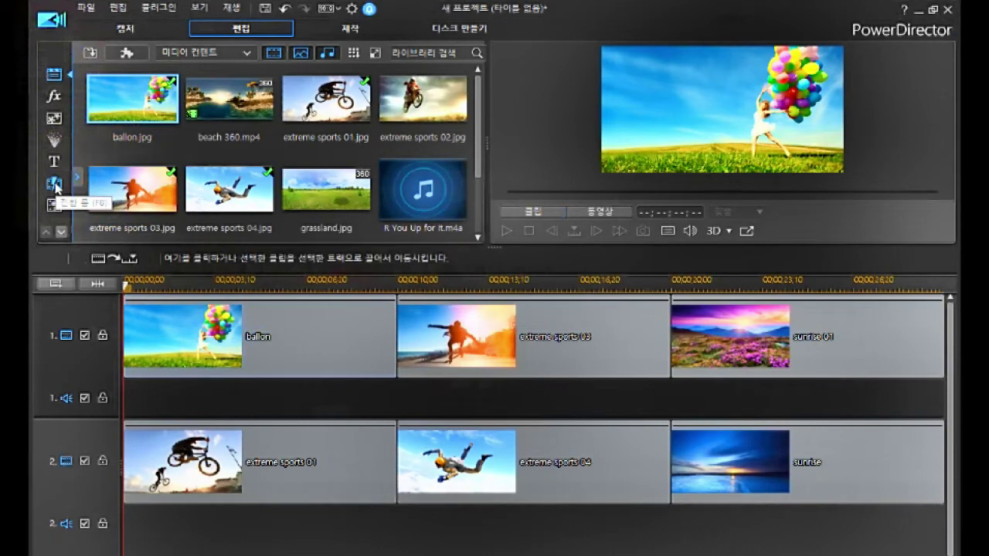
click(55, 185)
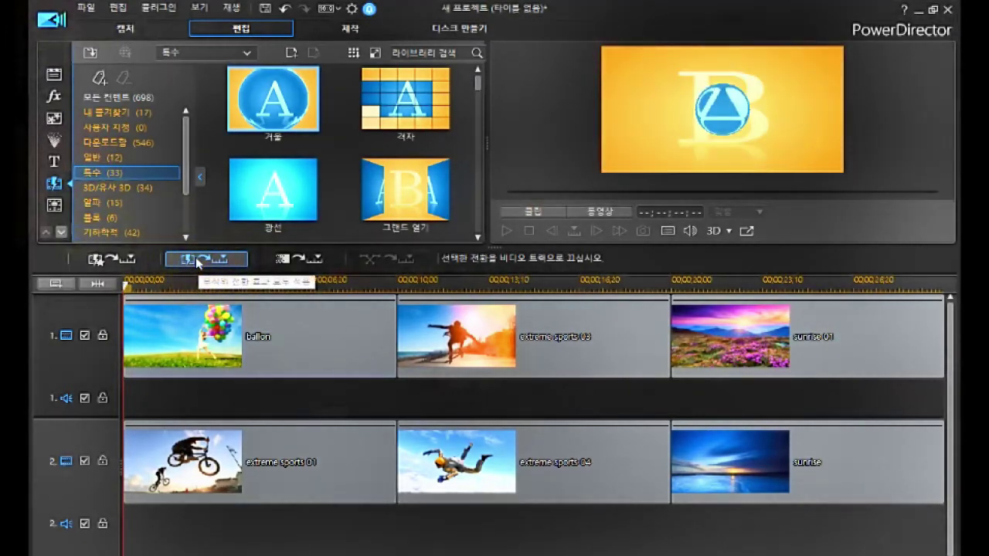
click(196, 258)
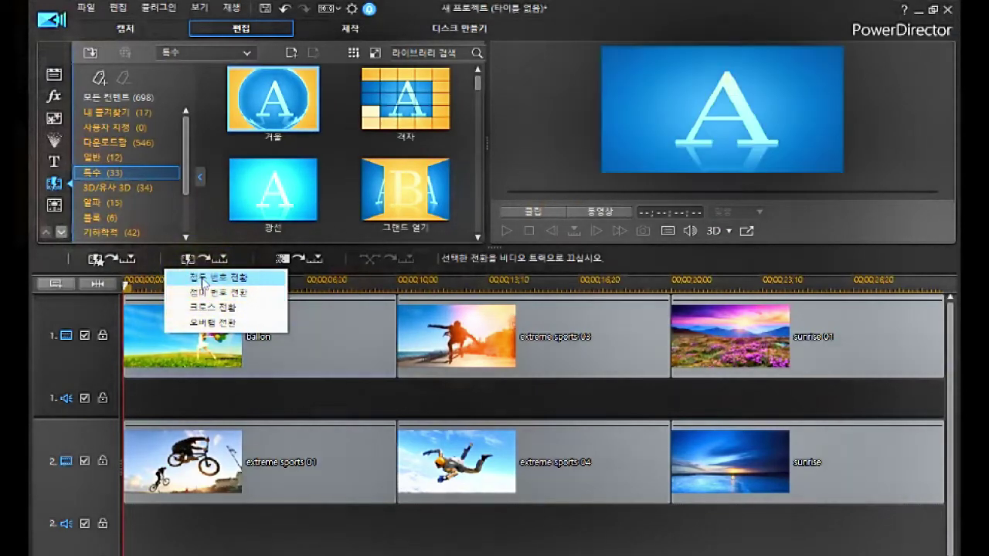
click(203, 280)
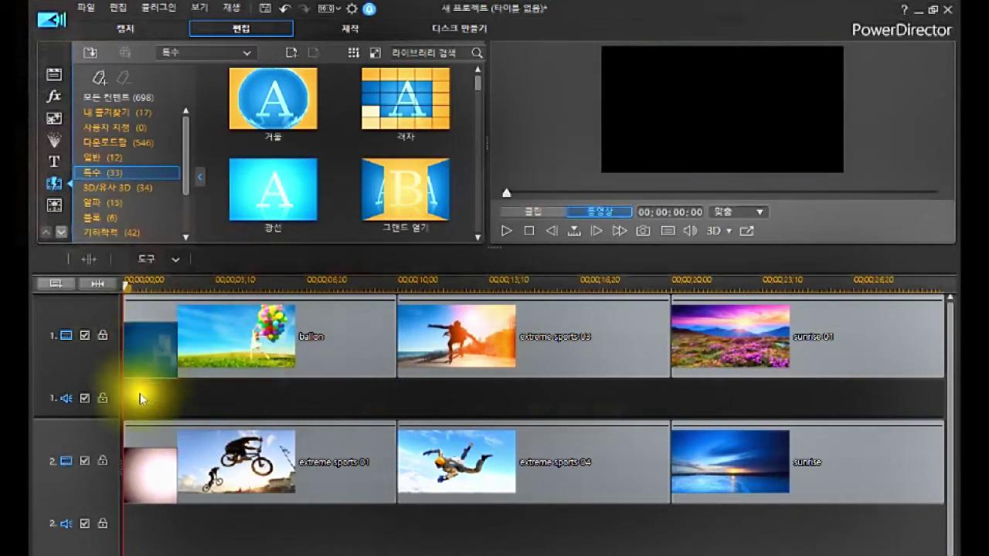
- Undo the random prefix transitions on both video tracks
drag(144, 337, 140, 372)
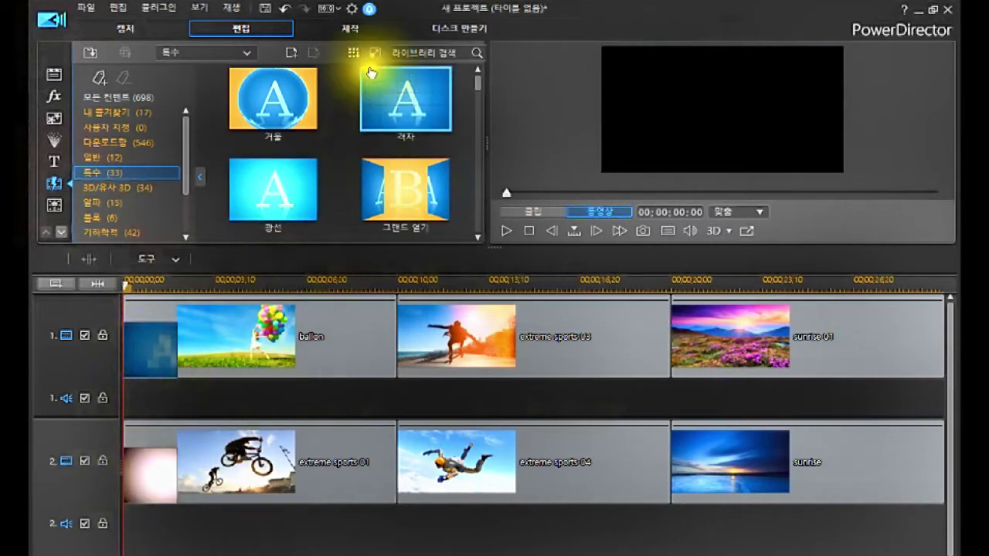
click(285, 11)
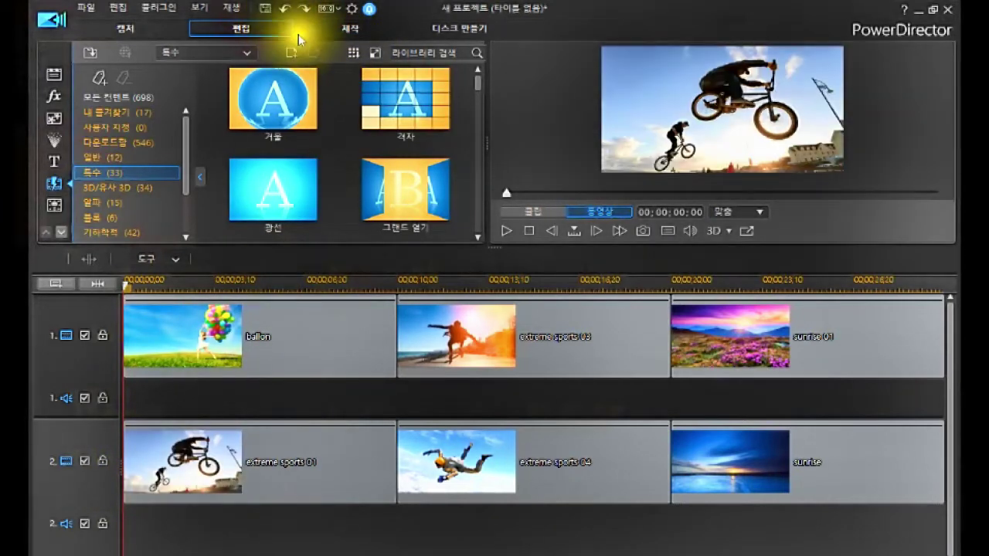
- Apply random postfix transitions to all clips on both video tracks from the transition library
click(189, 326)
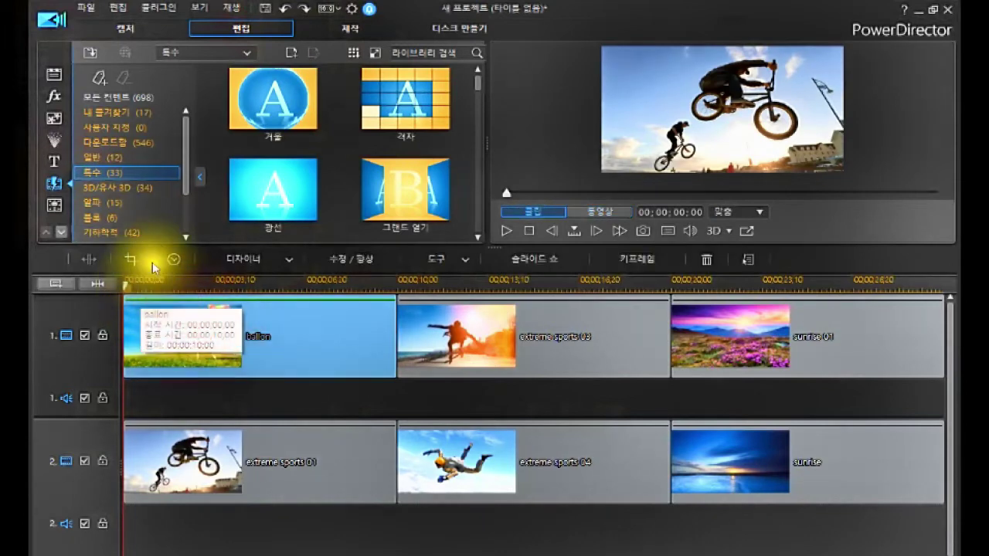
click(54, 75)
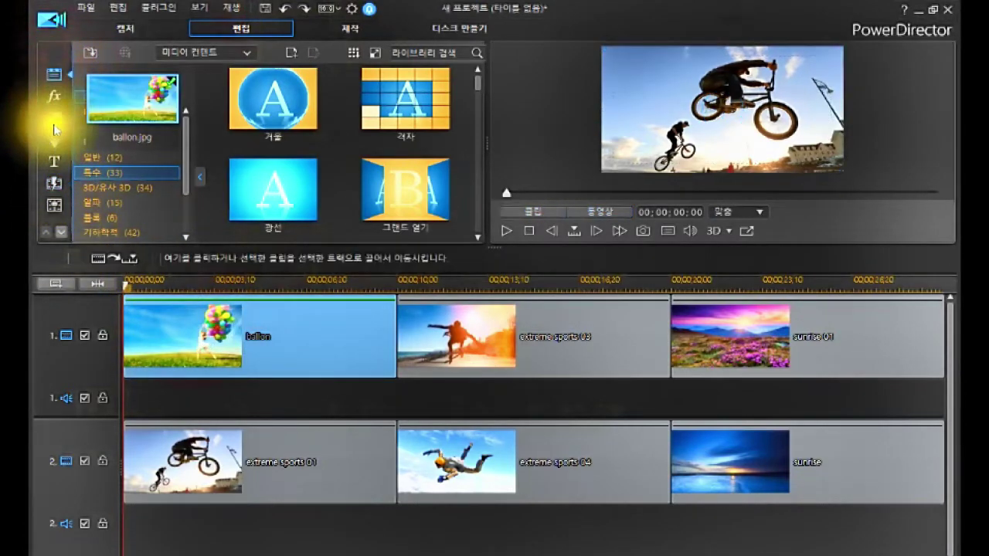
click(54, 183)
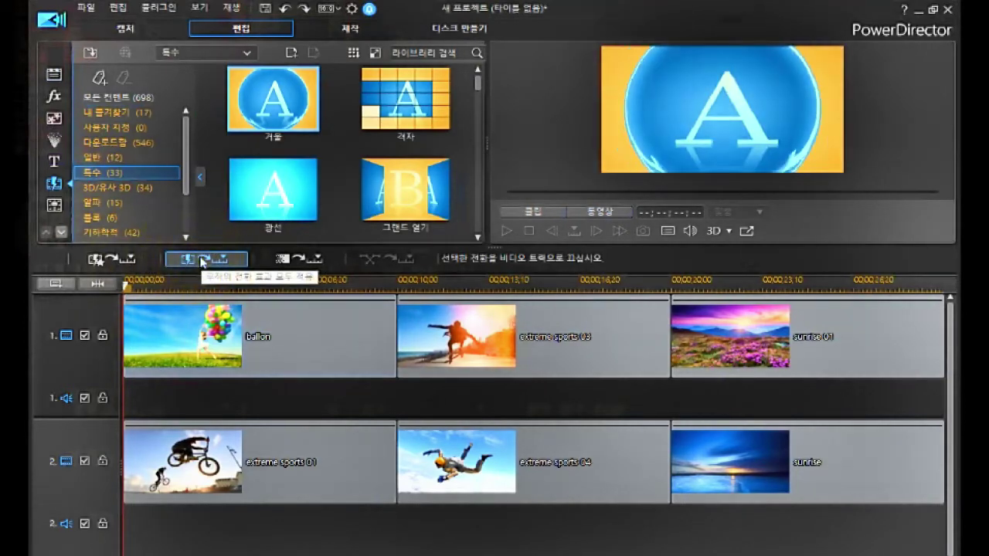
click(201, 261)
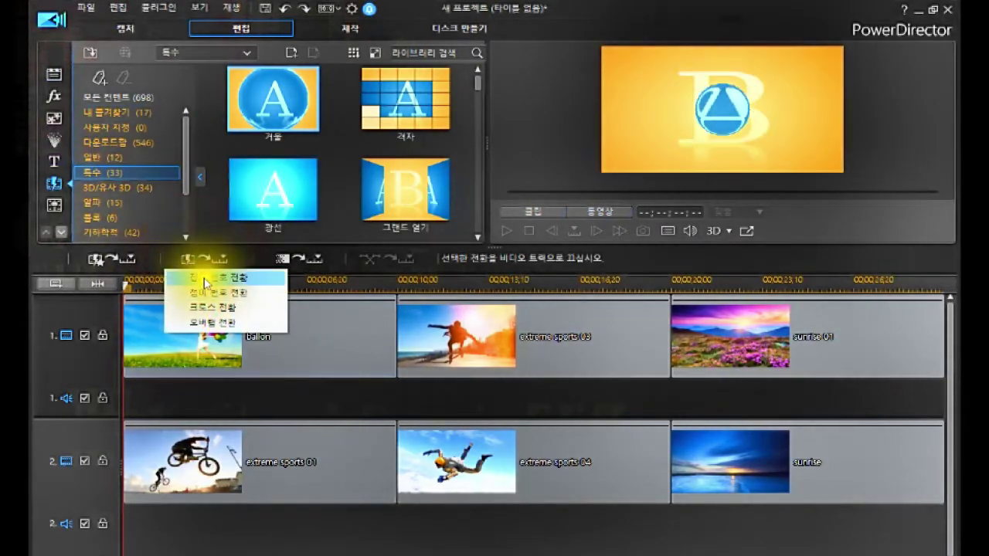
click(206, 292)
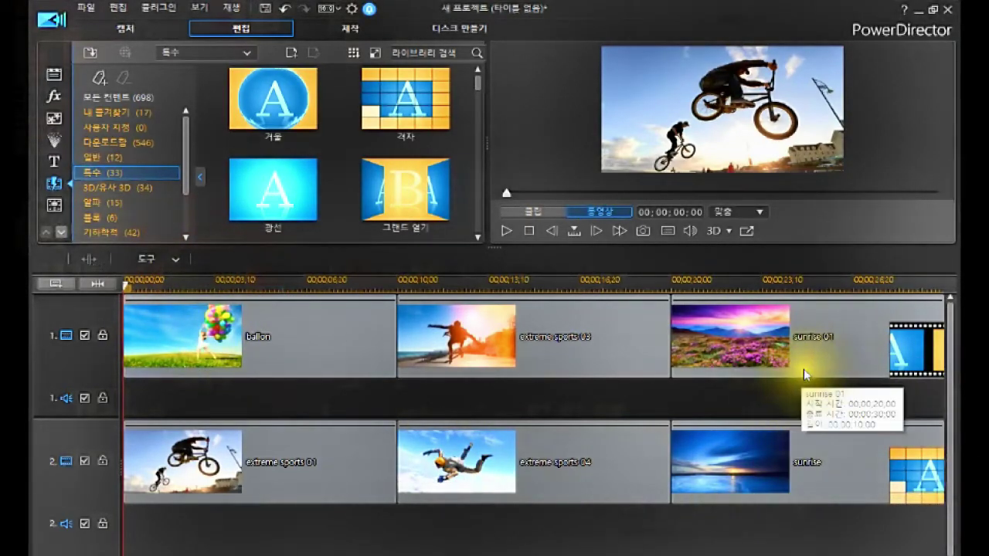
- Check the postfix transitions at the ends of the sunrise 01 and sunrise clips and undo them
click(908, 343)
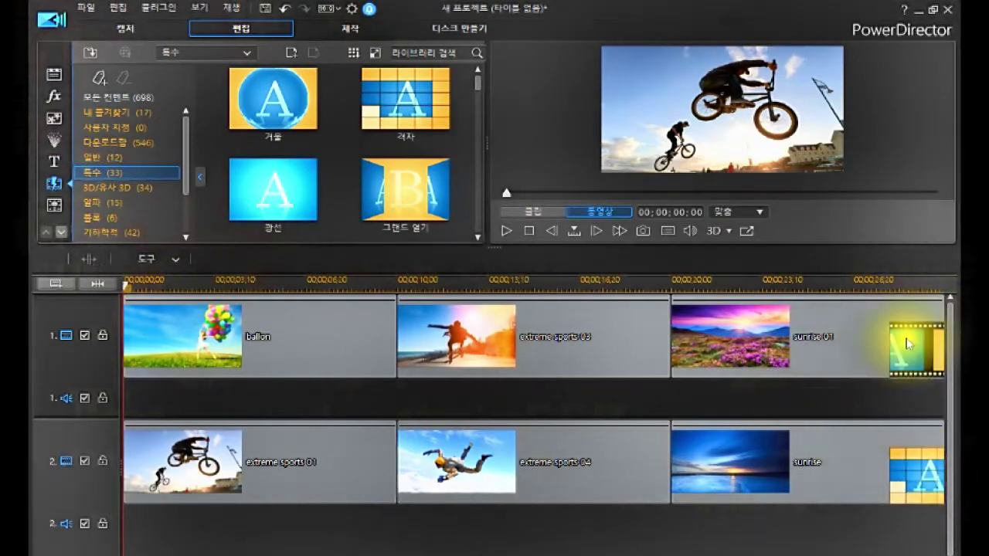
click(906, 345)
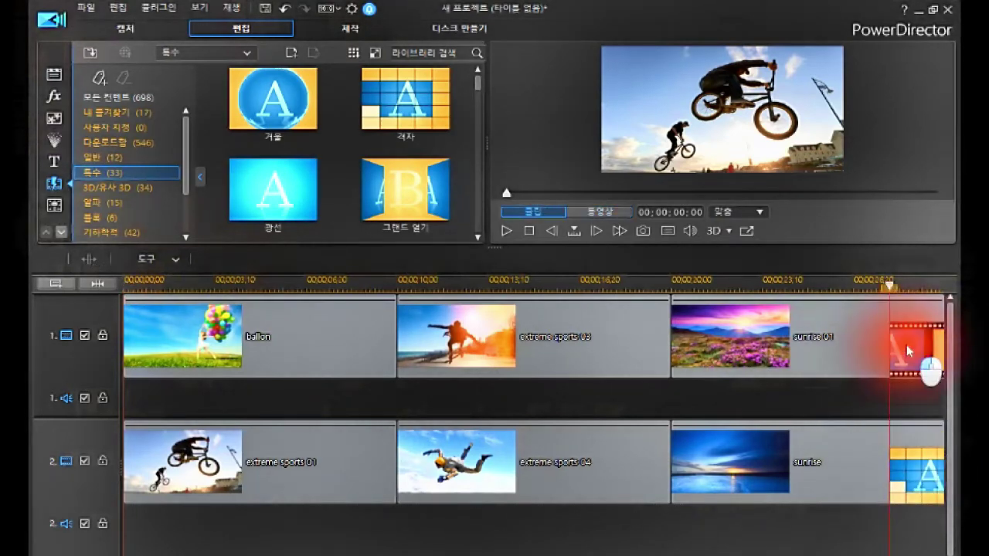
click(907, 456)
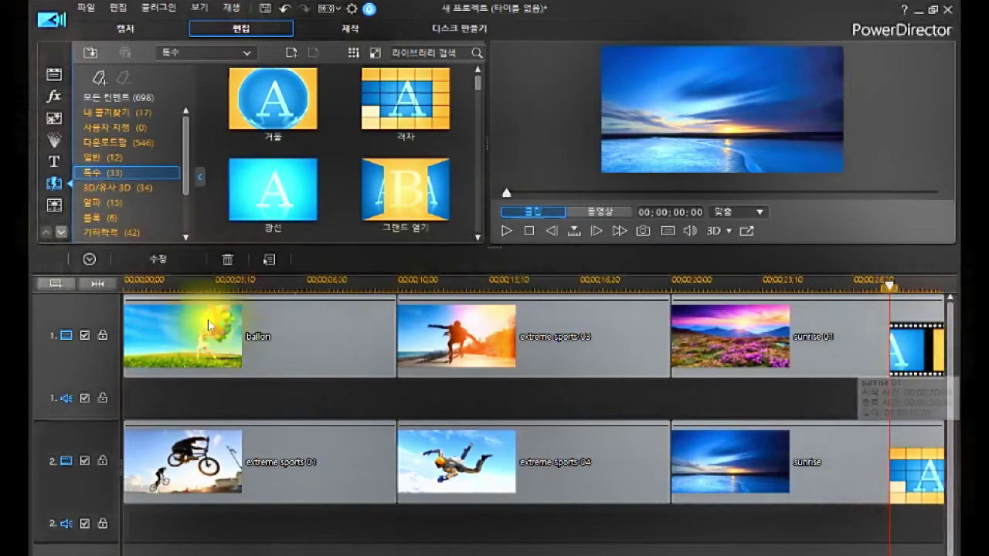
click(283, 9)
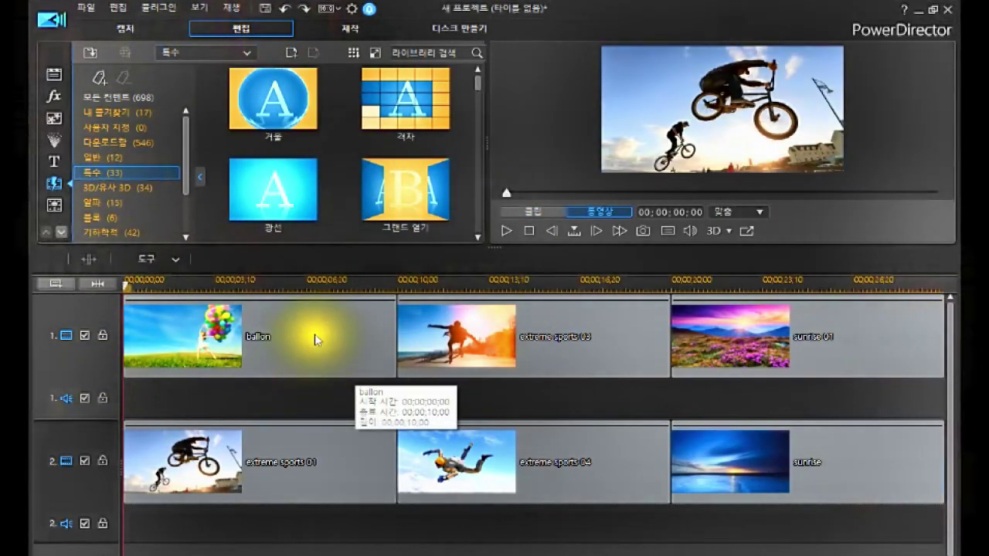
- Examine the random transition options for all clips in the transition library and return to the ballon clip
click(495, 342)
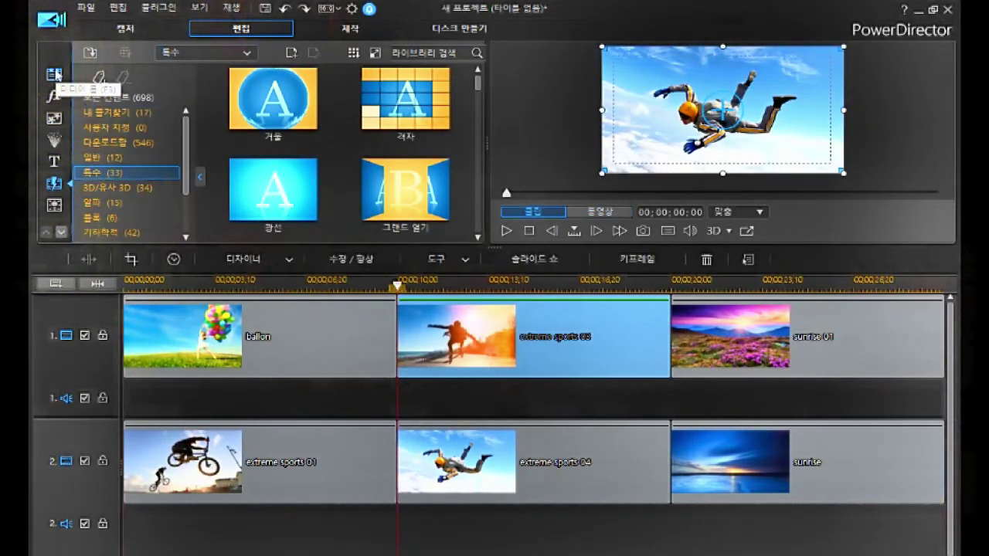
click(55, 74)
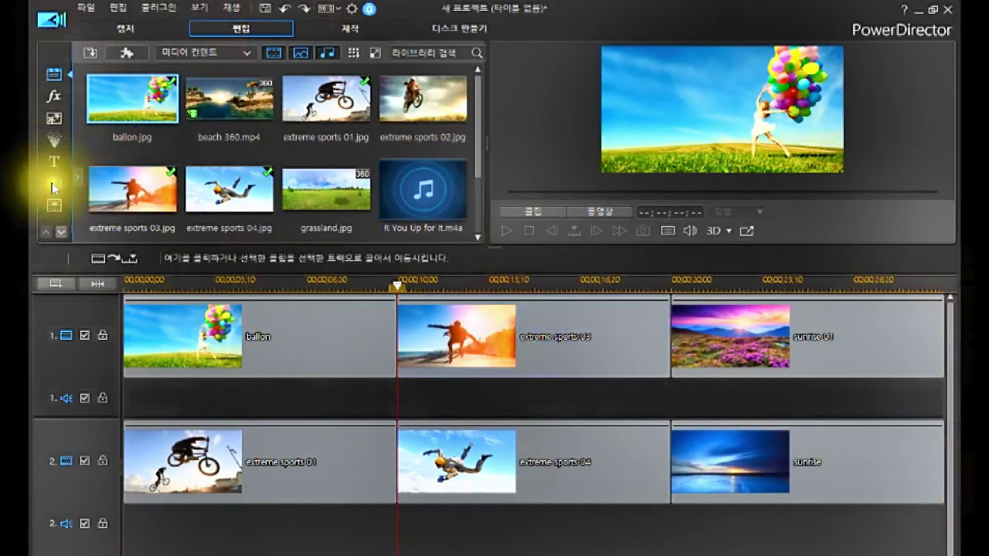
click(54, 183)
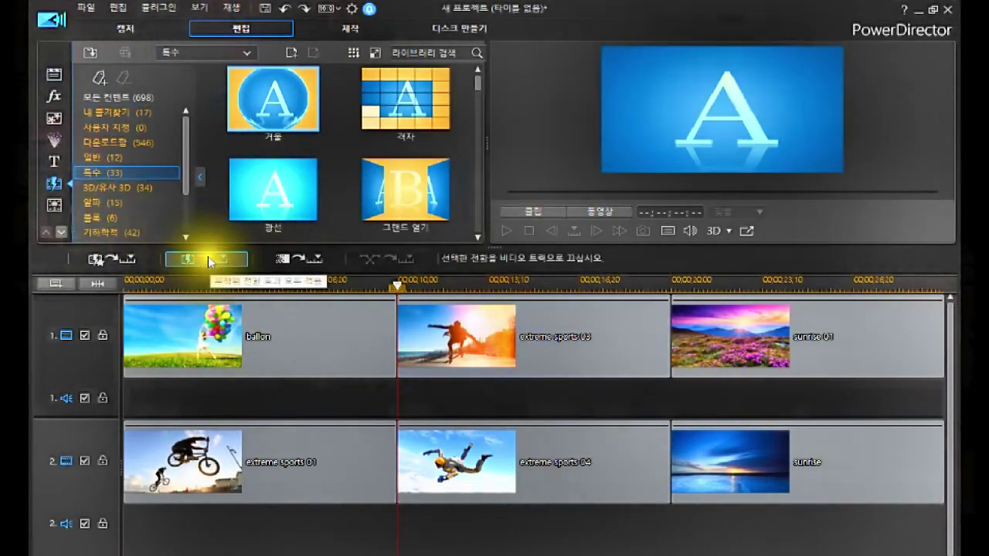
click(209, 262)
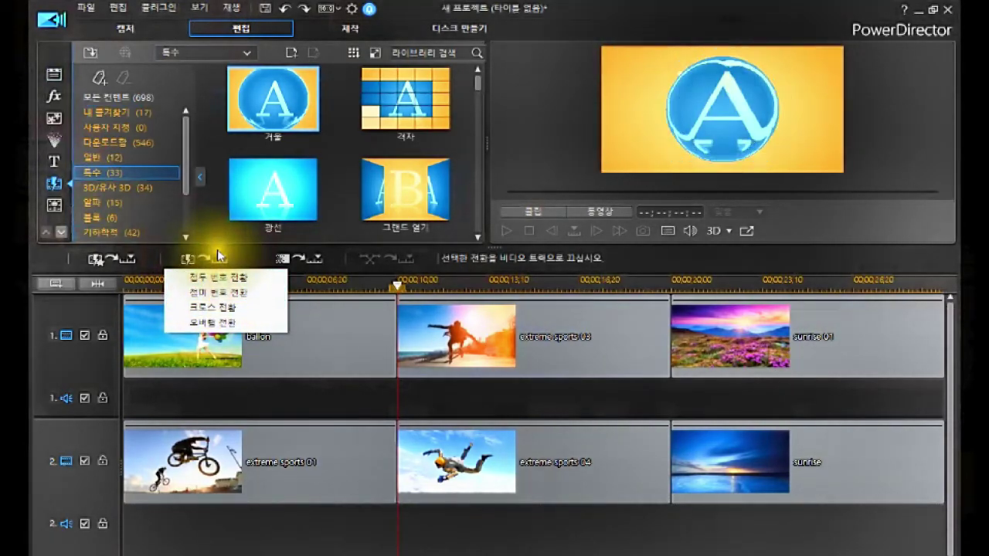
click(196, 336)
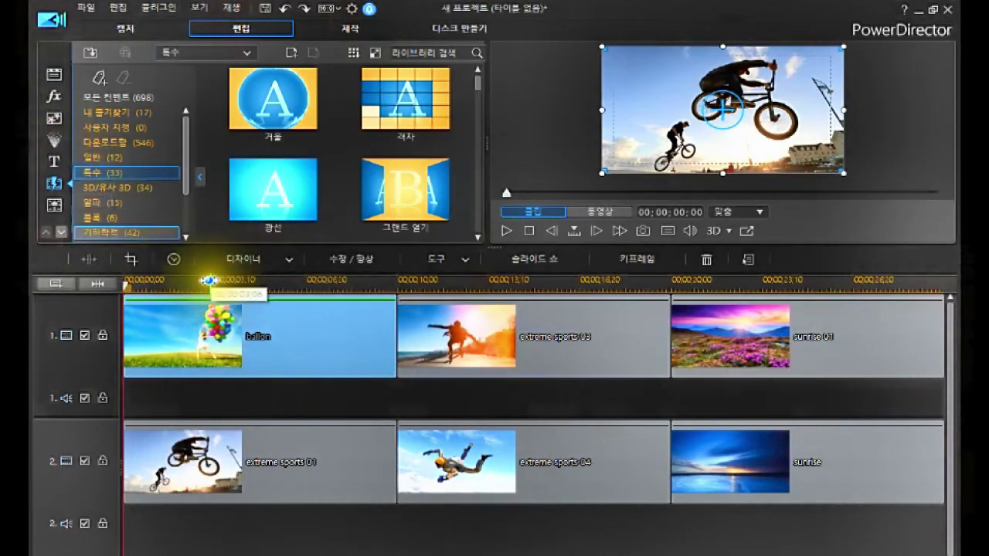
click(317, 356)
click(308, 341)
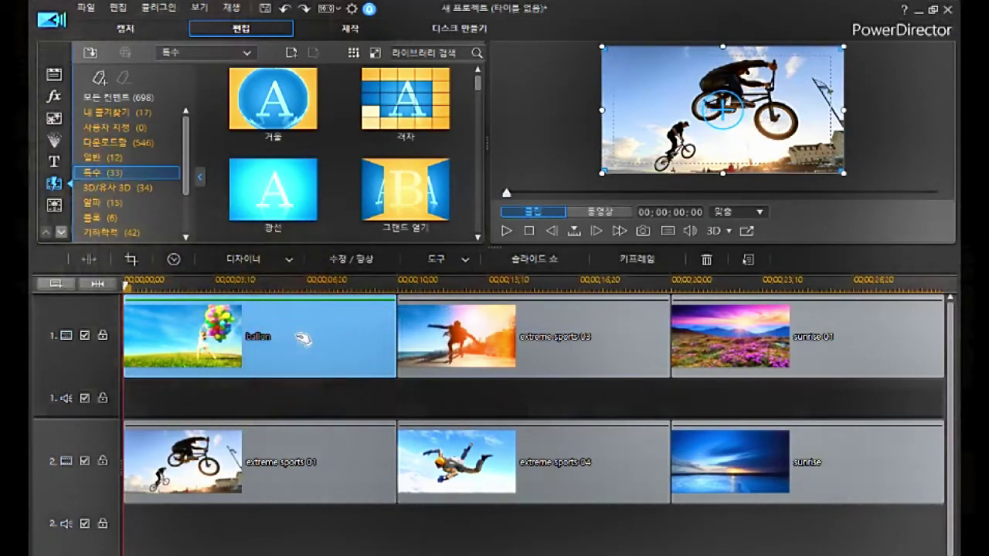
click(266, 338)
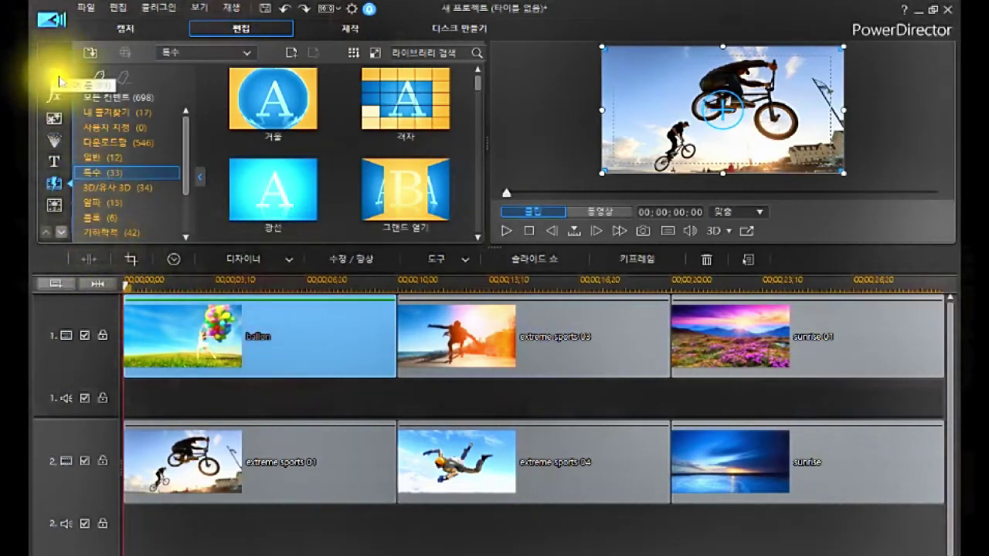
- Apply random cross transitions between all clips on both video tracks from the transition library
click(54, 76)
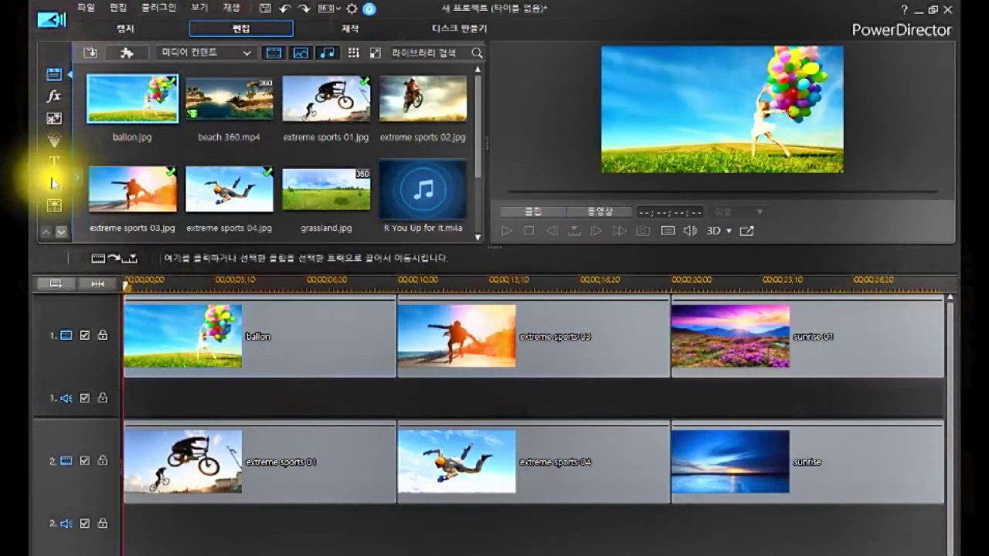
click(54, 184)
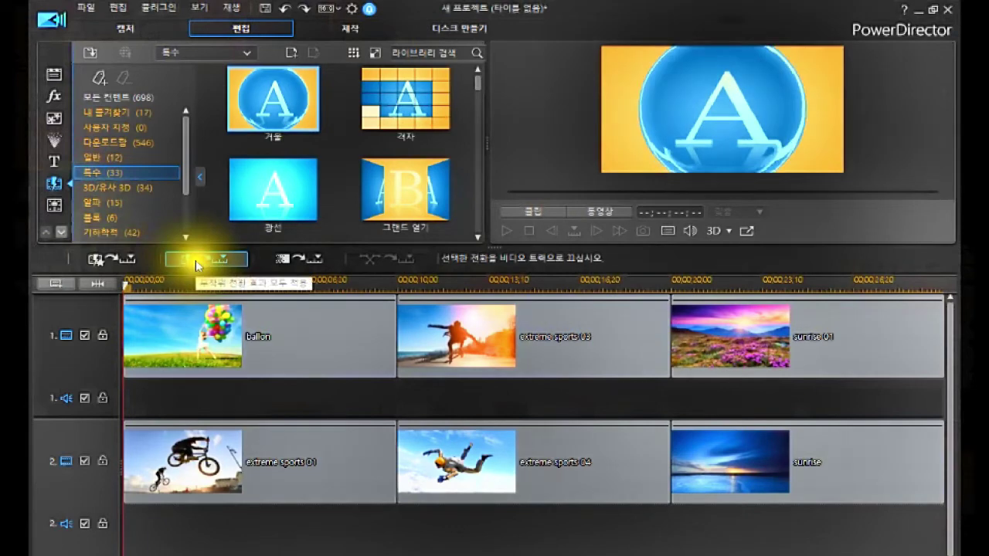
click(54, 76)
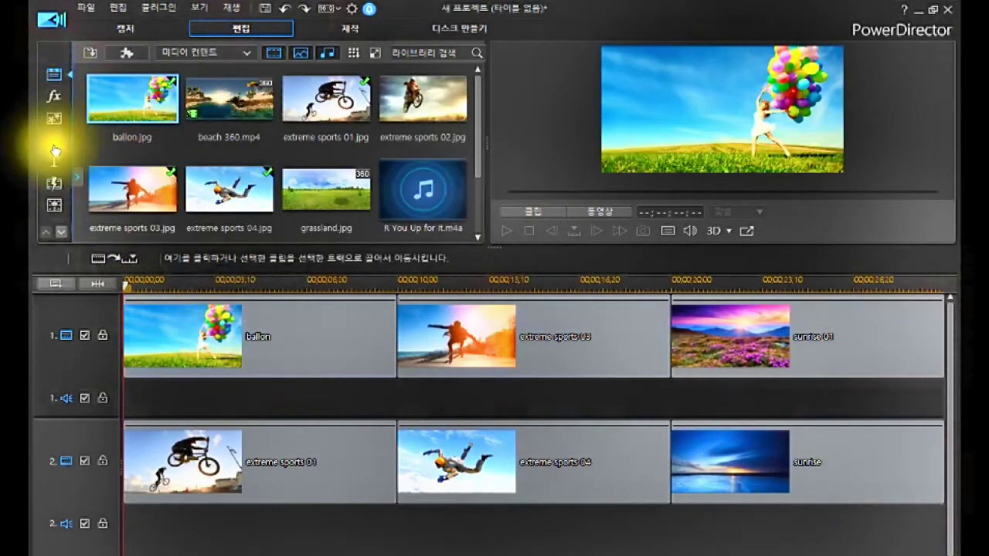
click(54, 184)
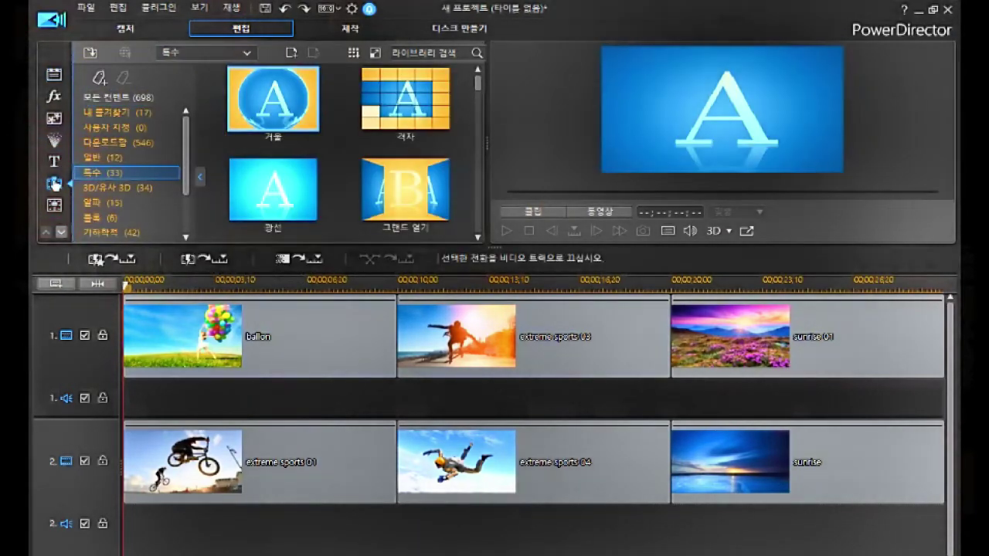
click(221, 261)
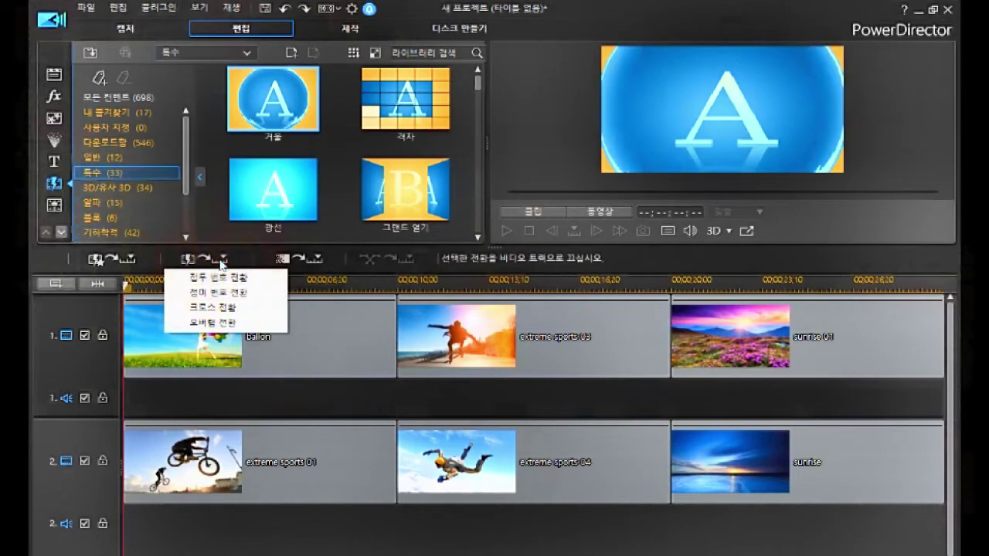
click(214, 309)
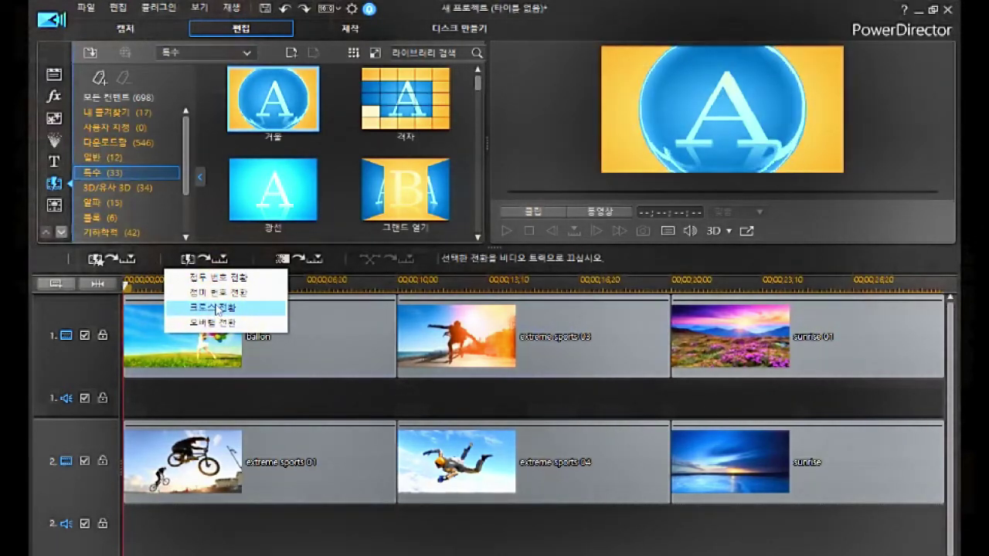
click(216, 308)
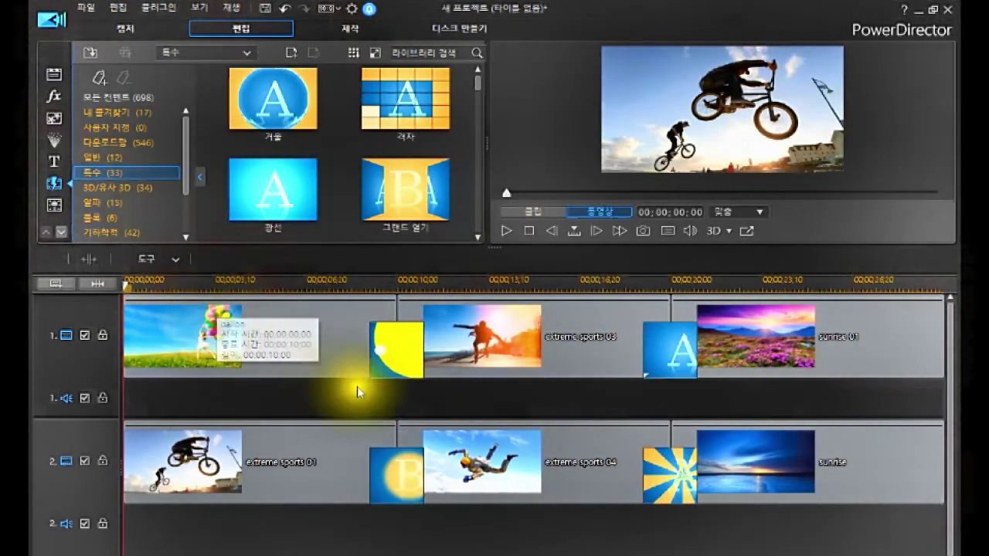
- Inspect how the cross transitions sit between the adjoining clips on both video tracks
click(356, 319)
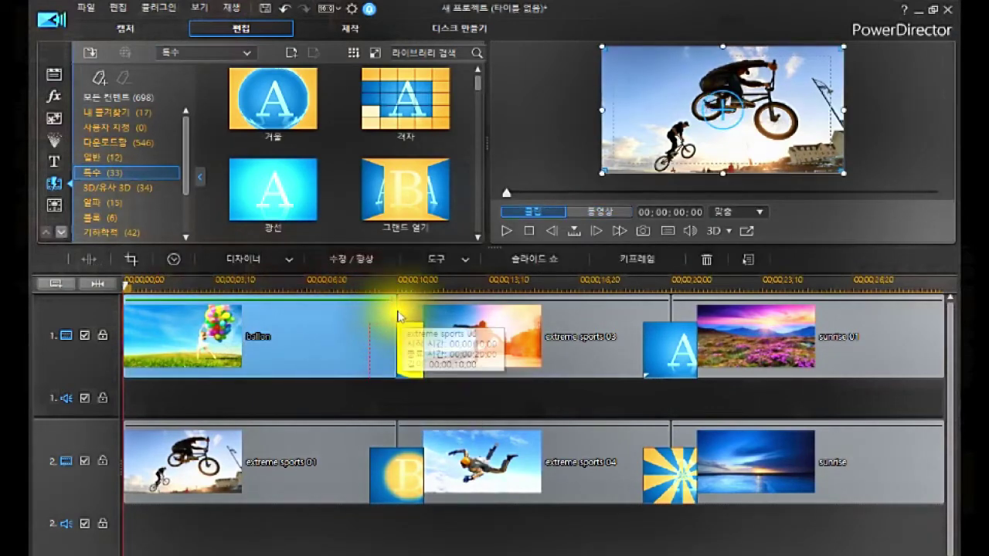
drag(479, 325, 763, 332)
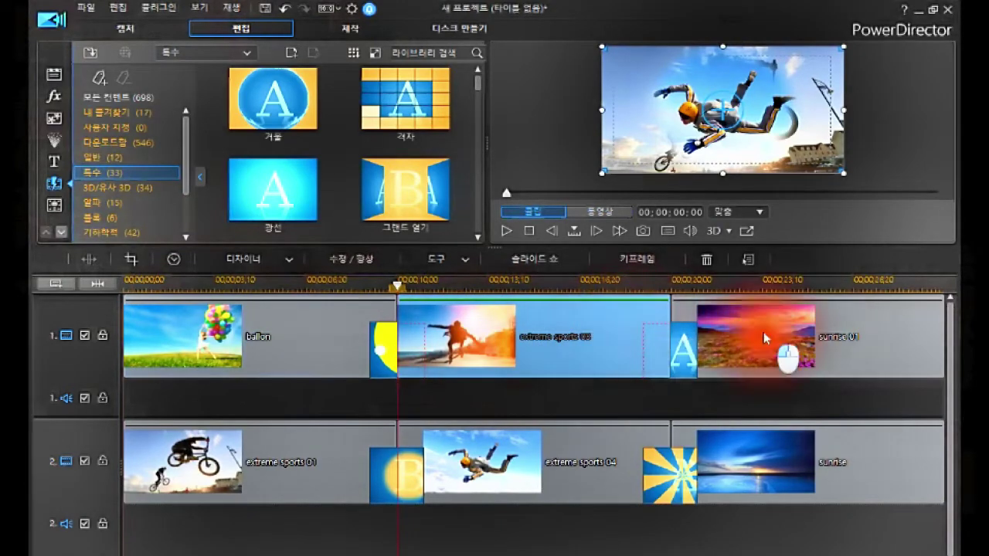
click(763, 332)
drag(579, 452, 452, 424)
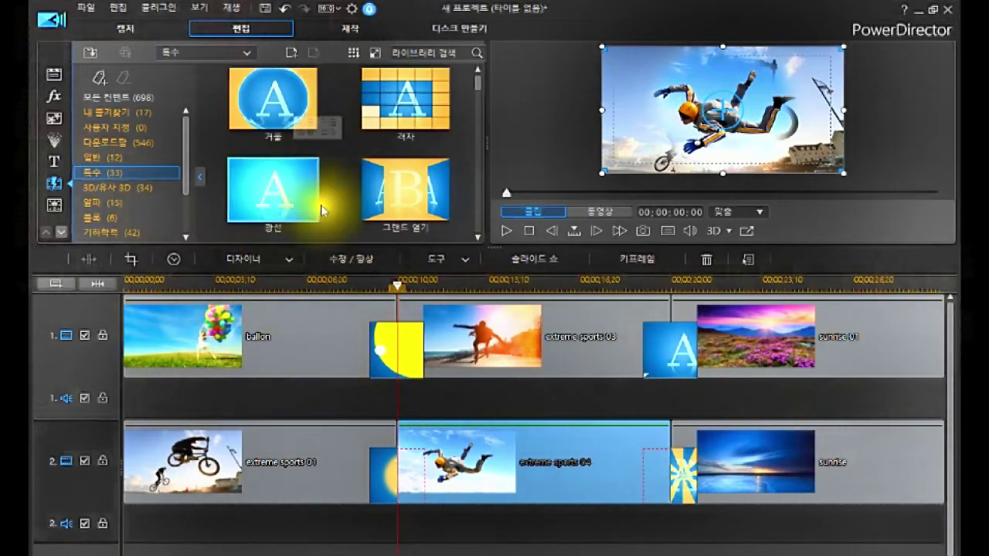
click(317, 336)
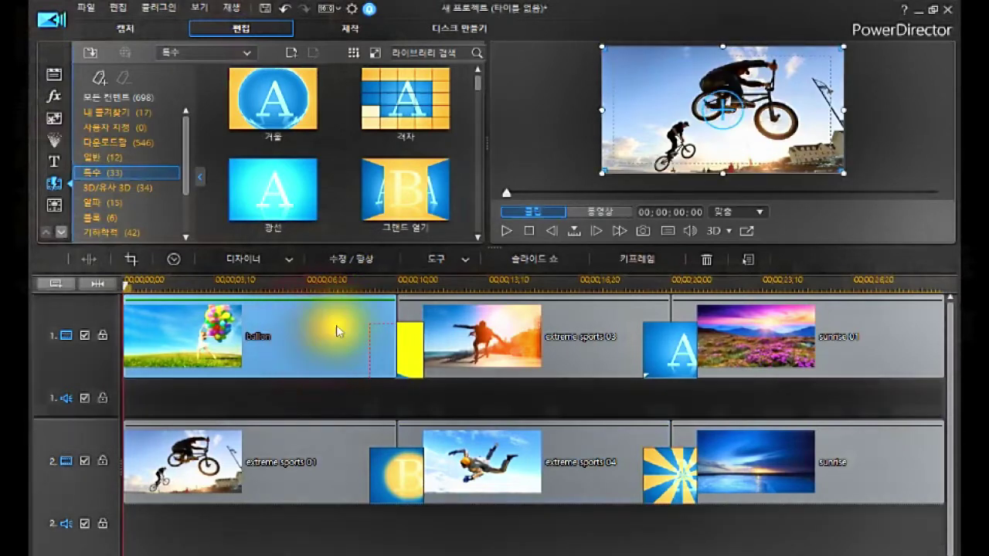
click(448, 339)
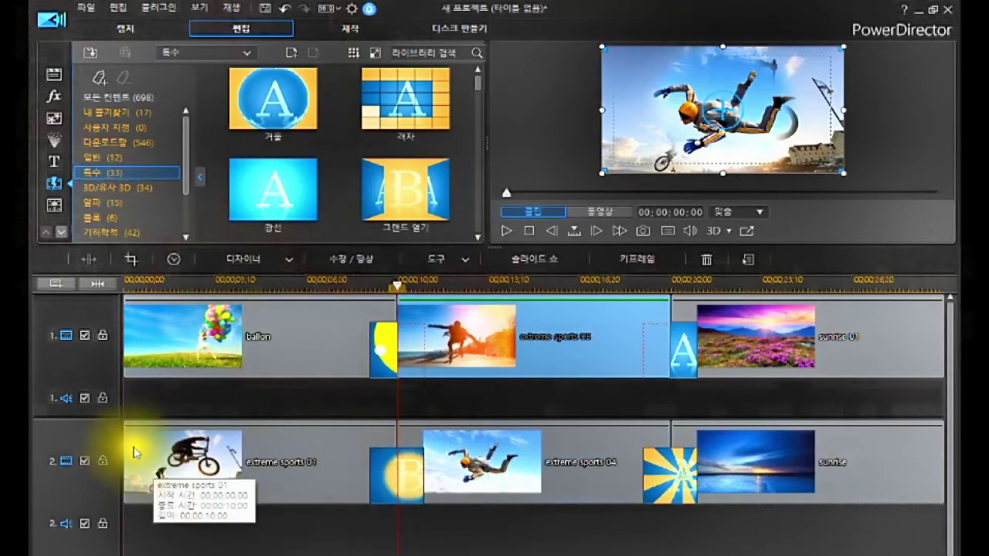
key(ctrl+z)
click(420, 473)
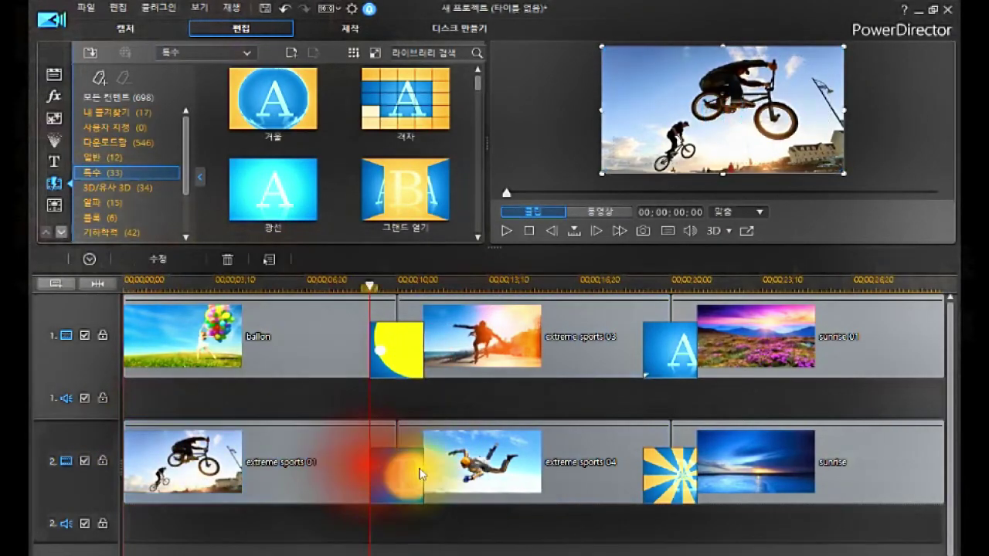
click(420, 472)
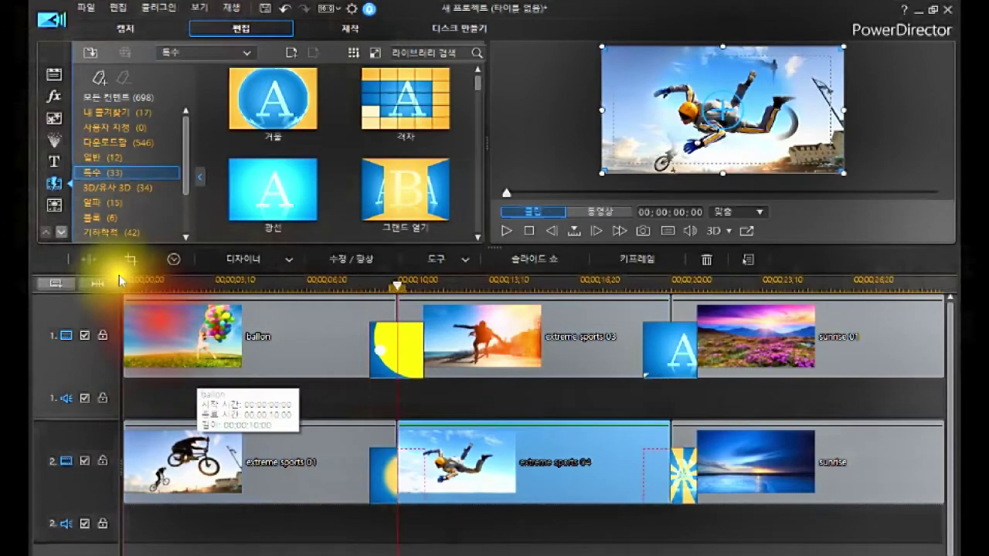
- Undo the random cross transitions on both video tracks and select the extreme sports 01 clip
click(54, 75)
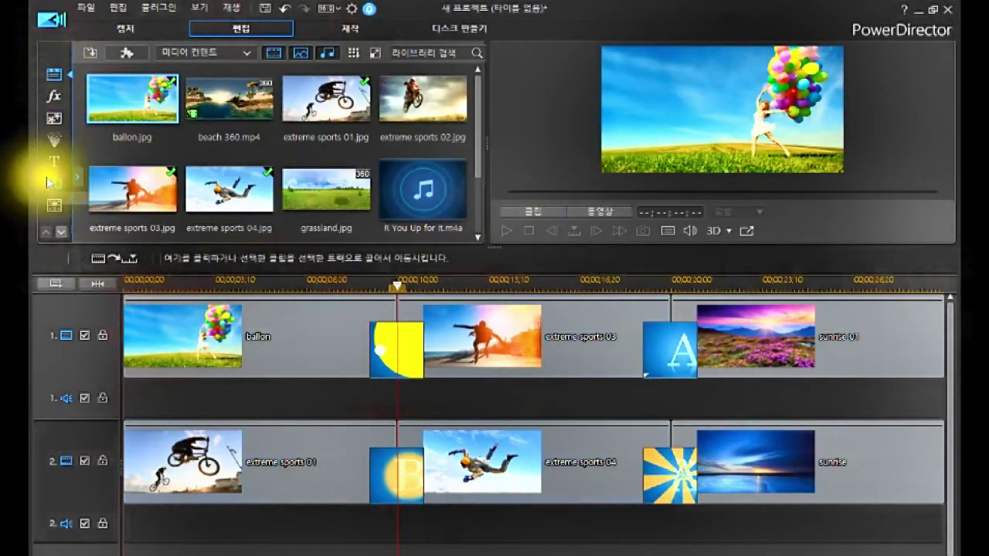
click(54, 183)
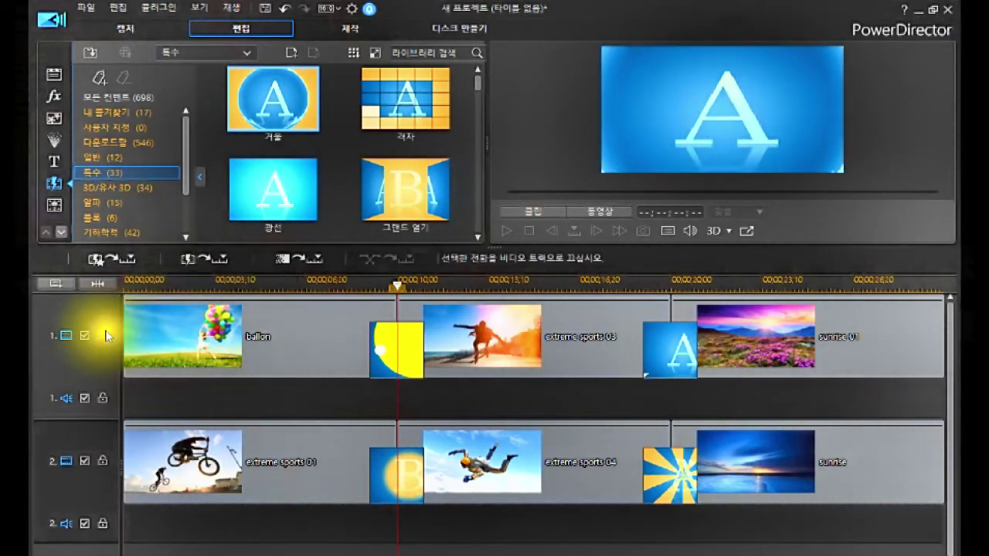
click(308, 340)
click(309, 342)
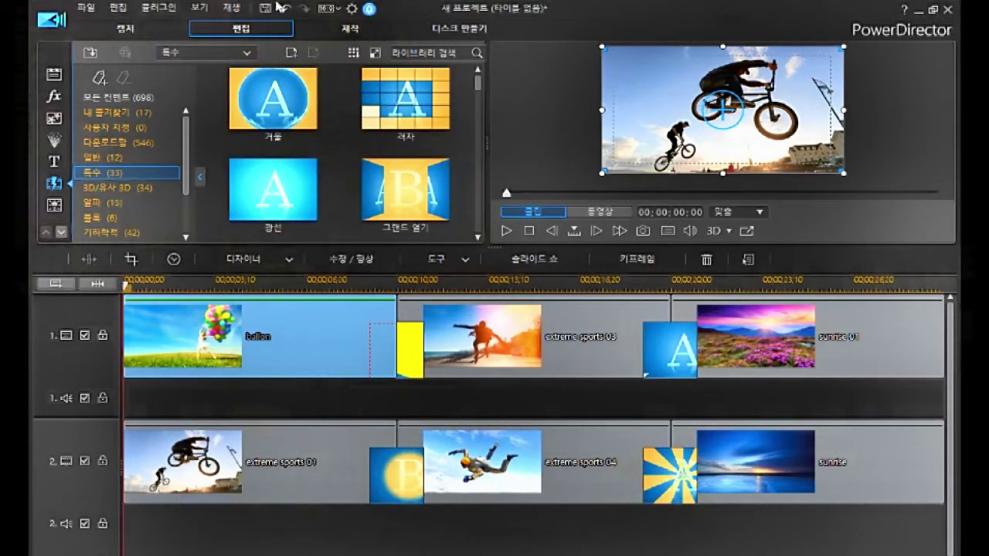
click(284, 8)
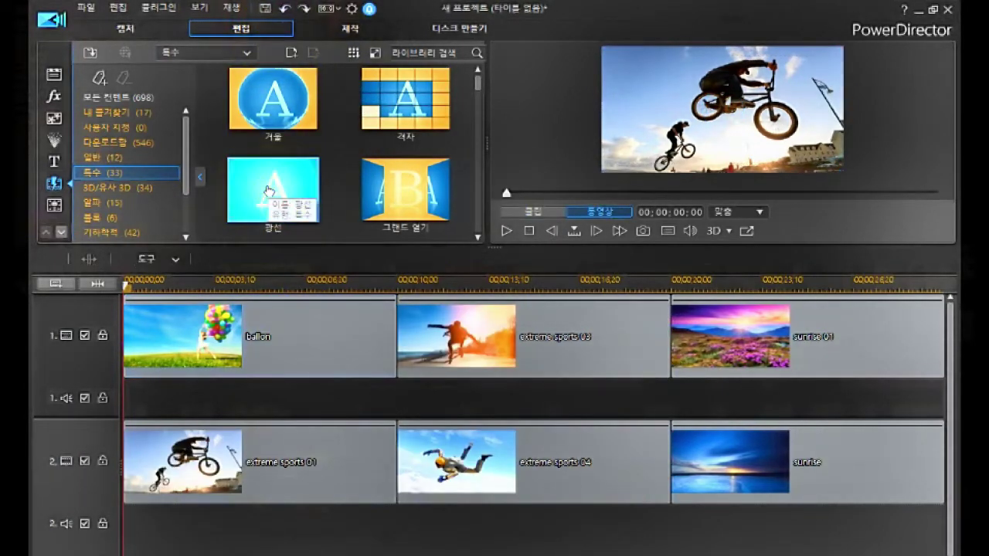
click(350, 469)
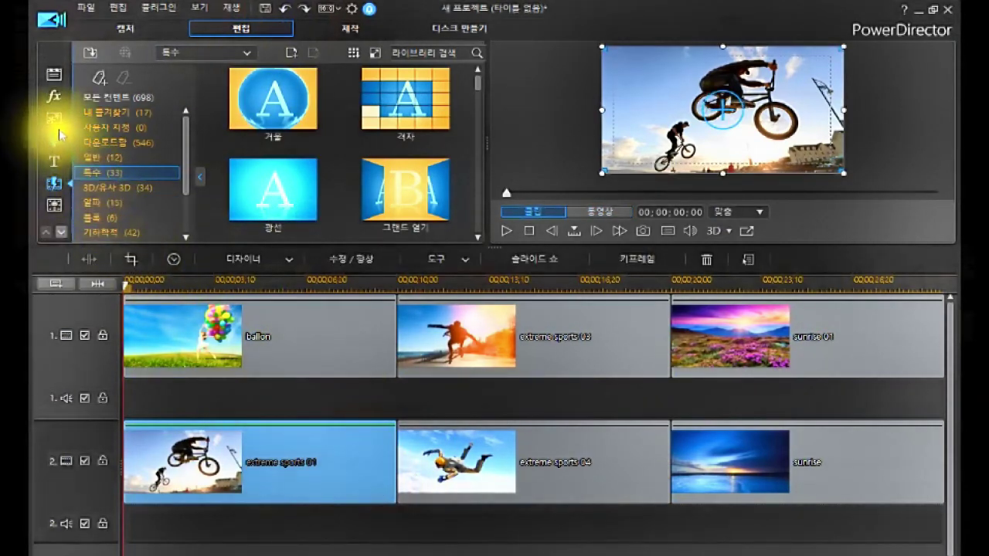
- Apply random overlap transitions between all clips on both video tracks from the transition library
click(55, 75)
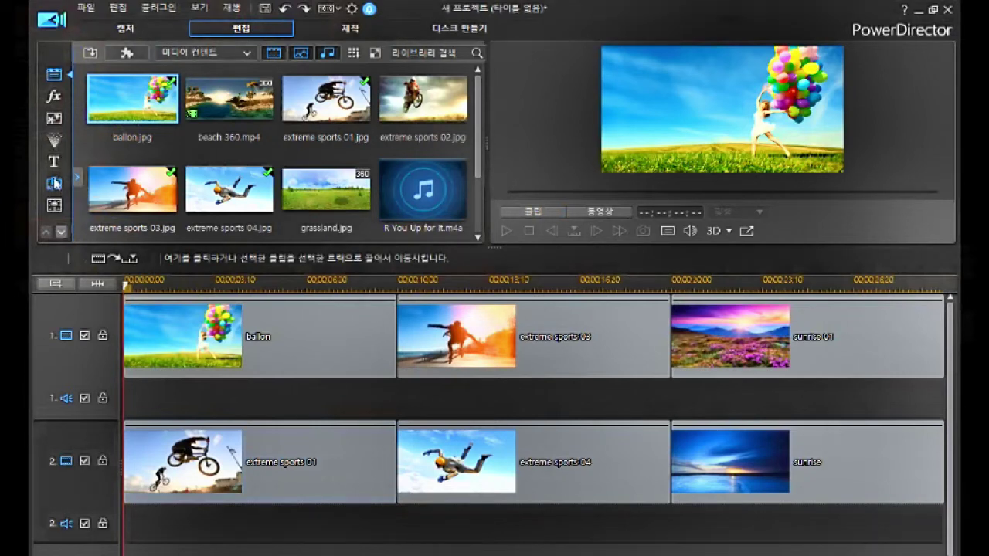
click(54, 183)
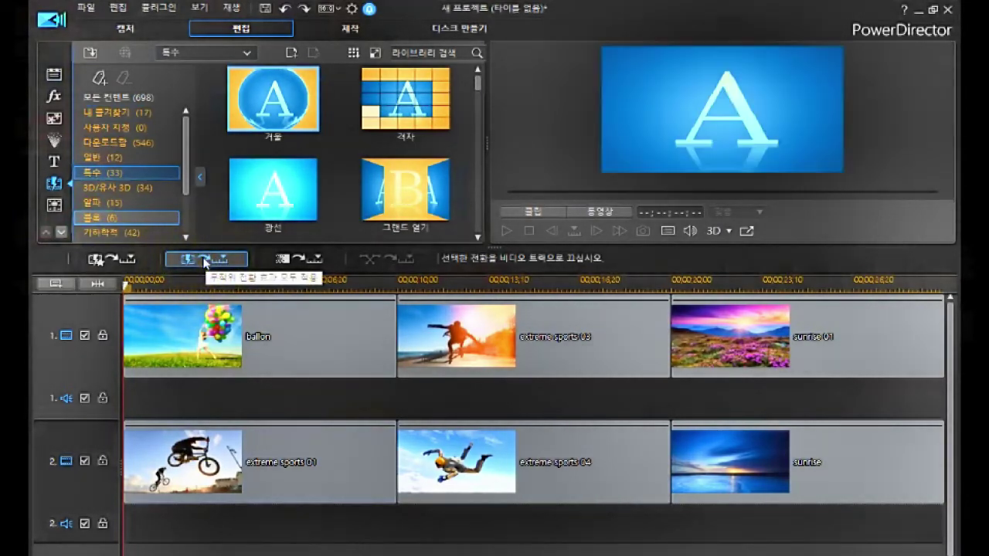
click(205, 260)
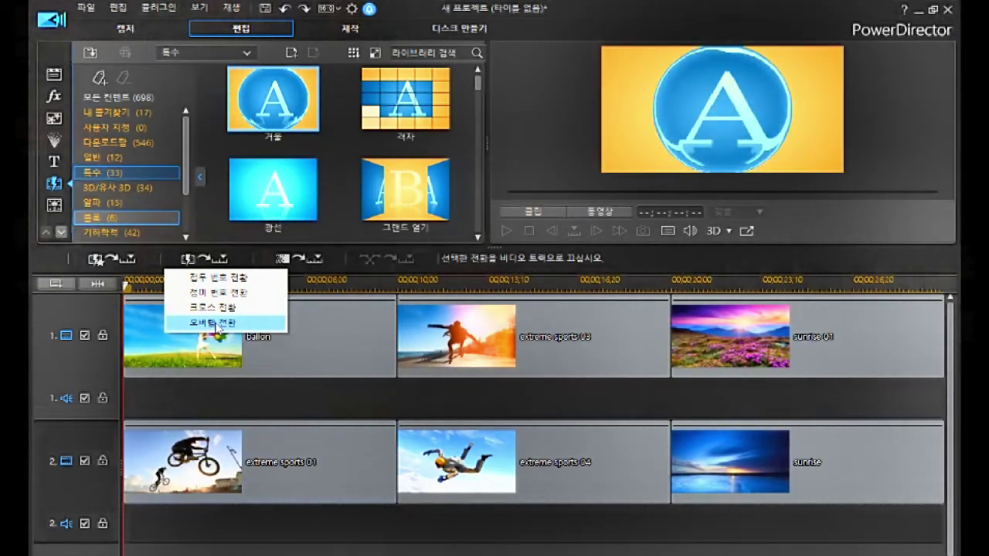
click(217, 327)
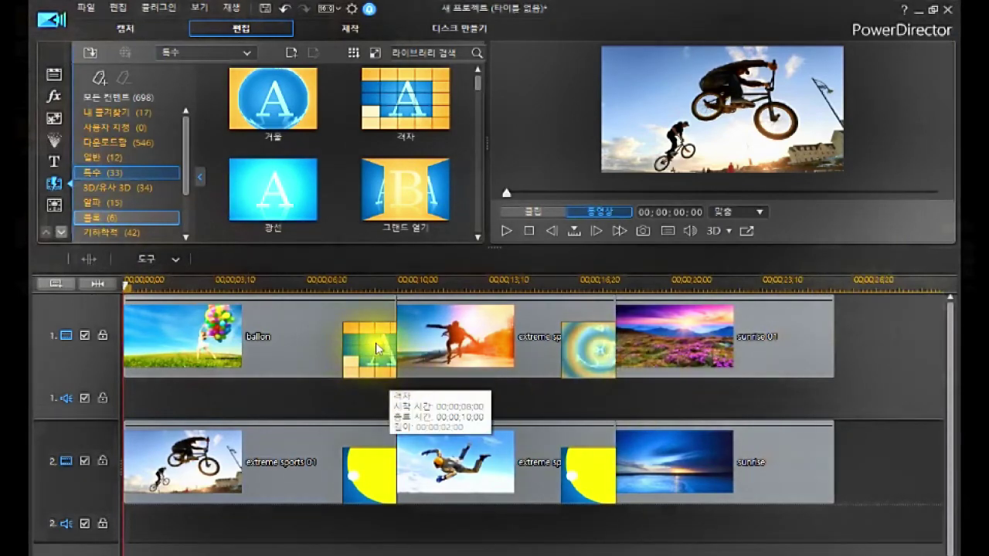
- Examine how the neighbouring clips on both tracks overlap beneath the transitions by selecting the ballon, sunrise and sunrise 01 clips and the first transition
drag(375, 350, 268, 333)
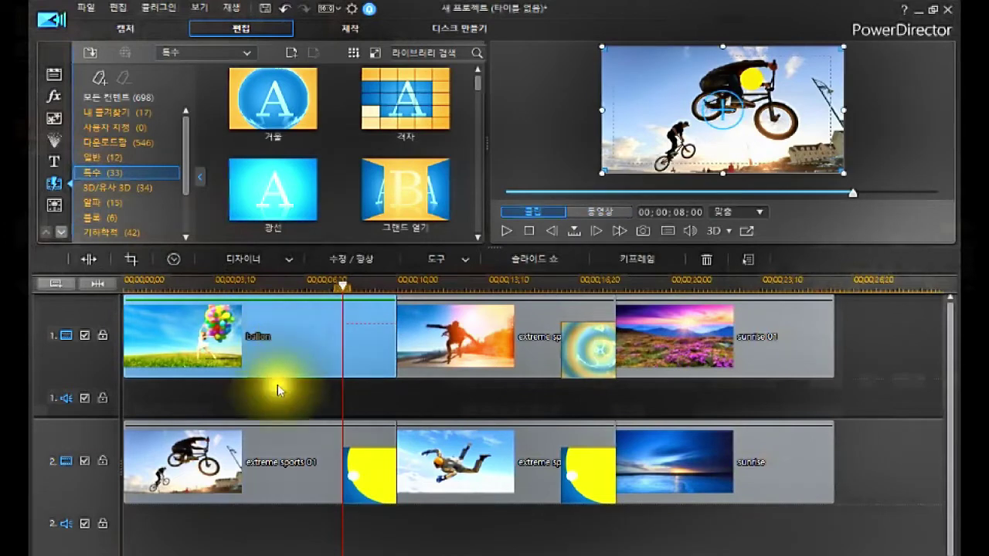
click(284, 458)
click(593, 477)
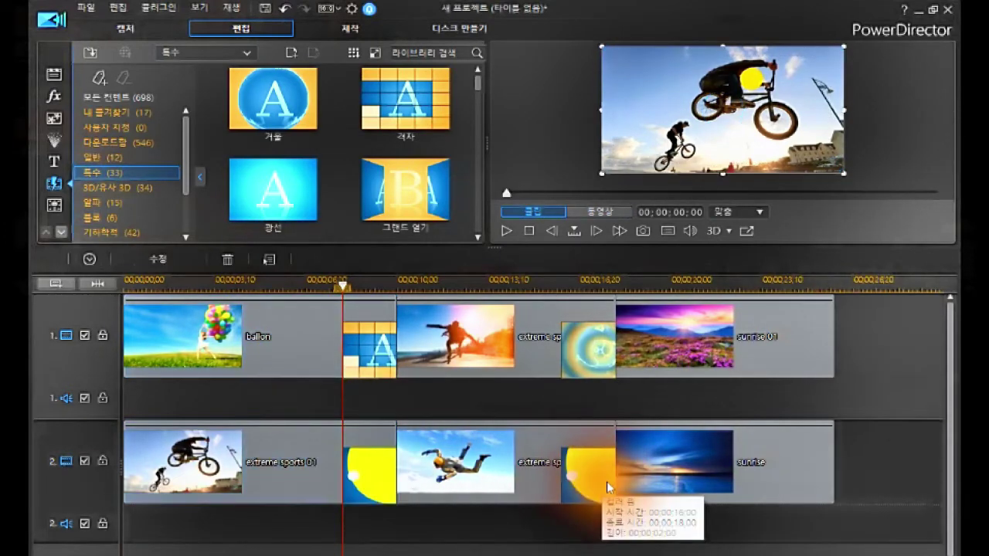
drag(588, 491, 587, 421)
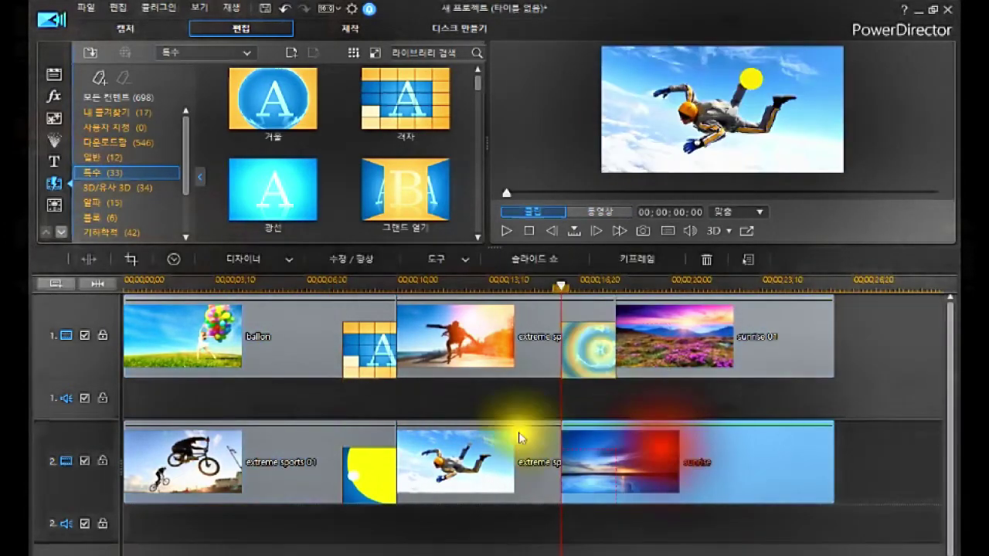
click(320, 348)
key(ctrl+z)
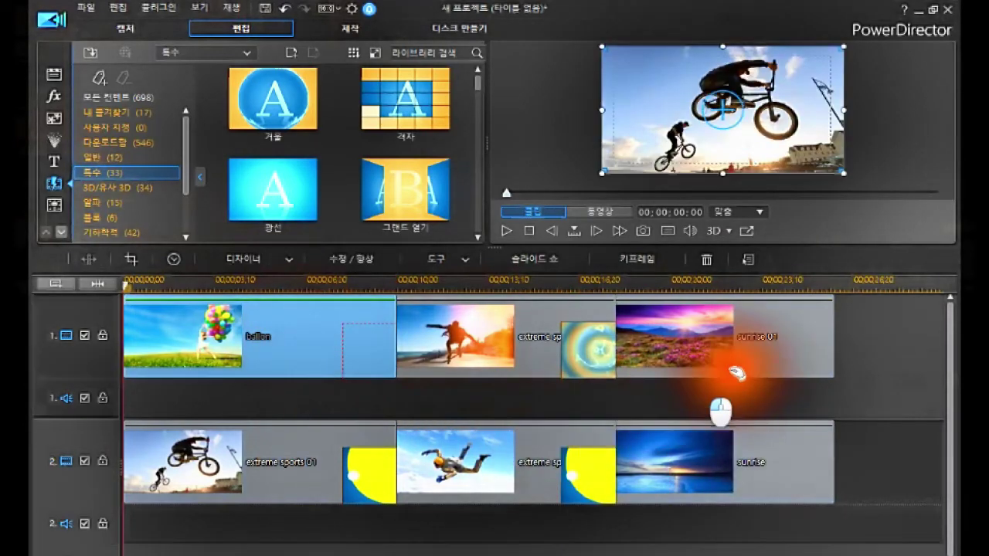
click(802, 333)
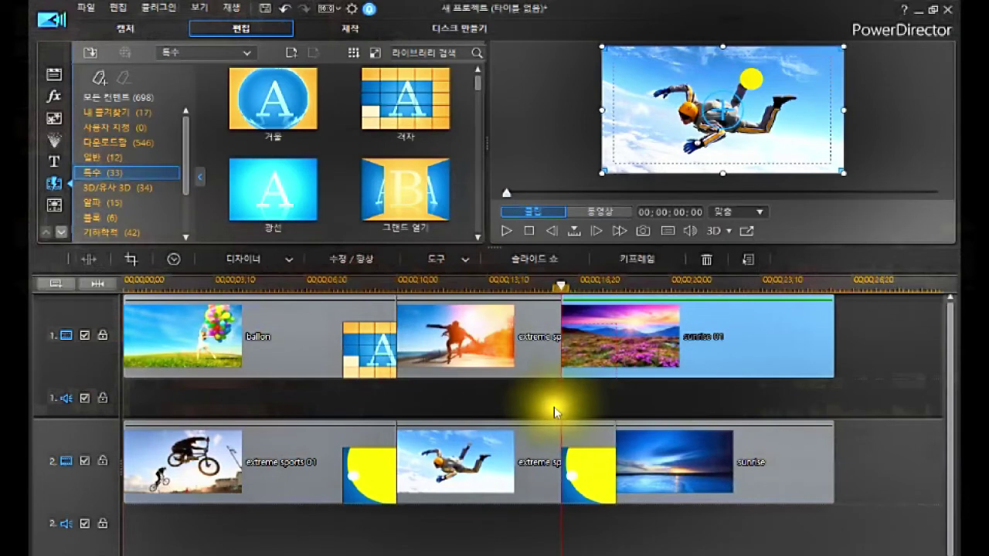
click(469, 400)
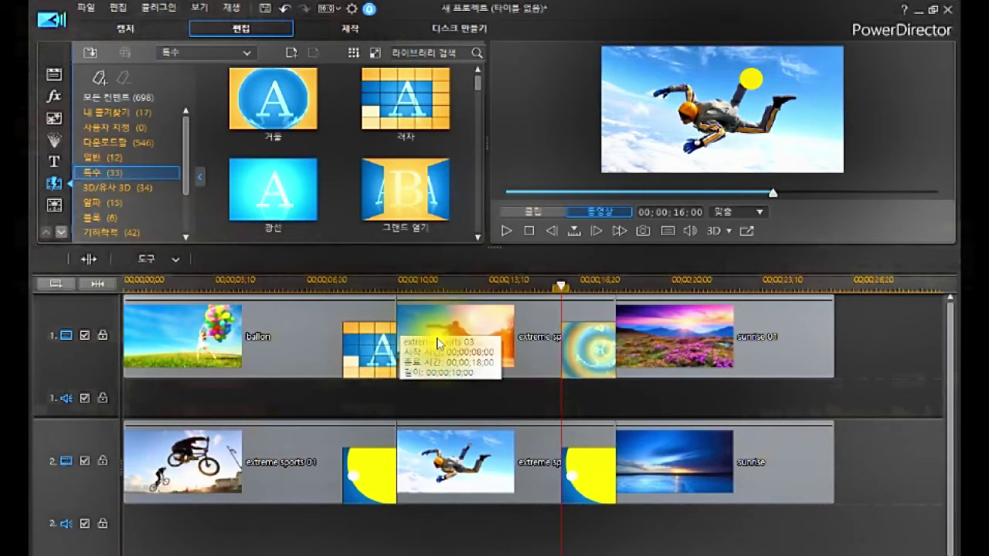
click(376, 328)
drag(434, 318, 421, 347)
click(357, 349)
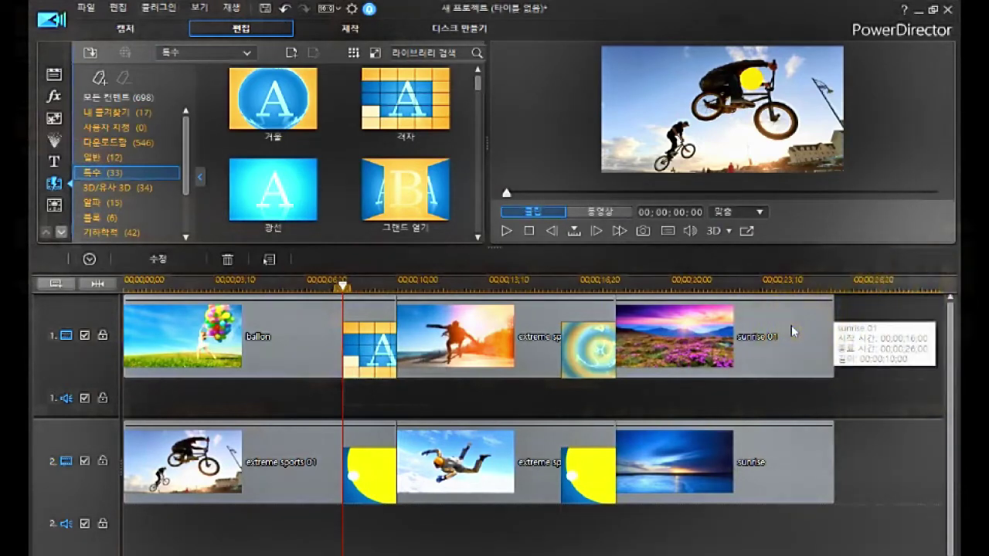
- Undo the random overlap transitions on both video tracks and return to the transition library
click(284, 9)
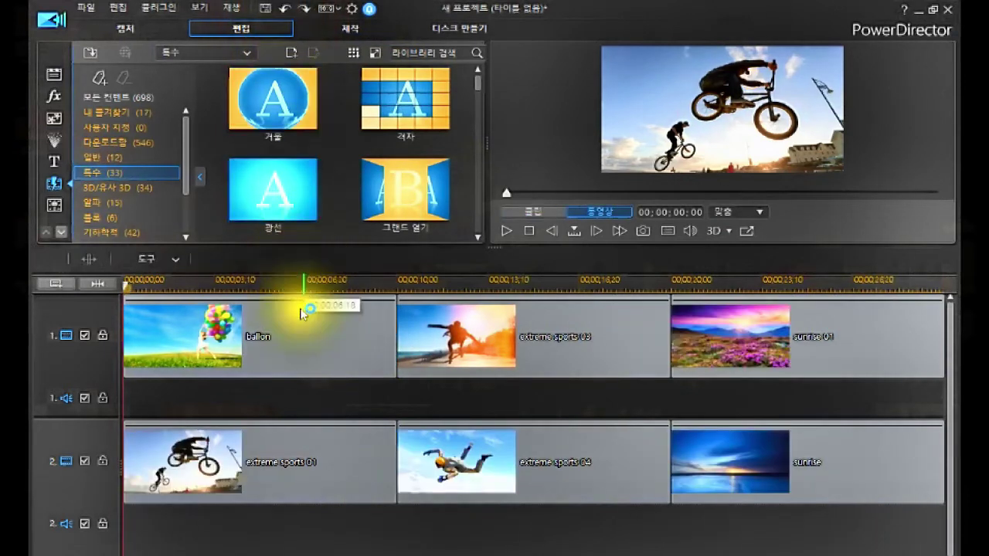
click(271, 340)
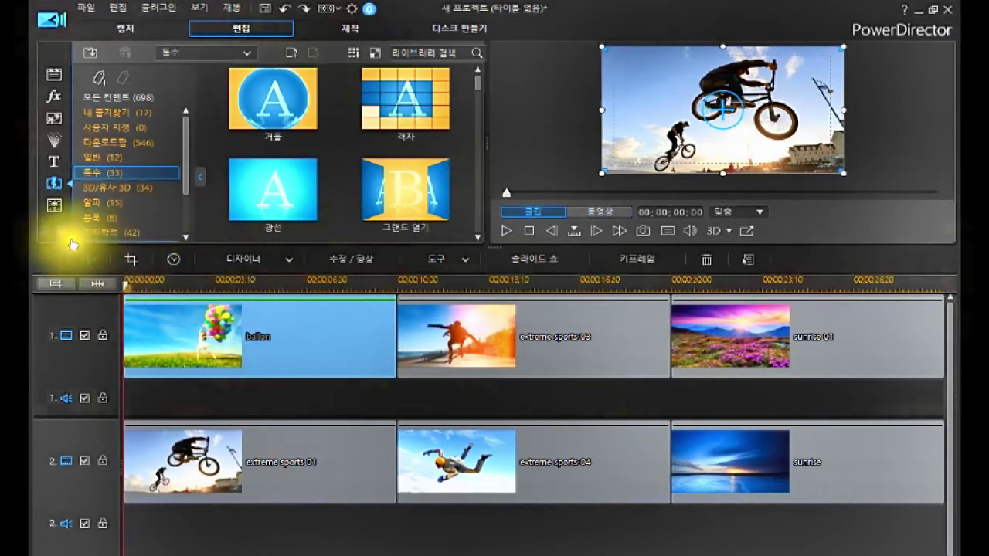
click(53, 78)
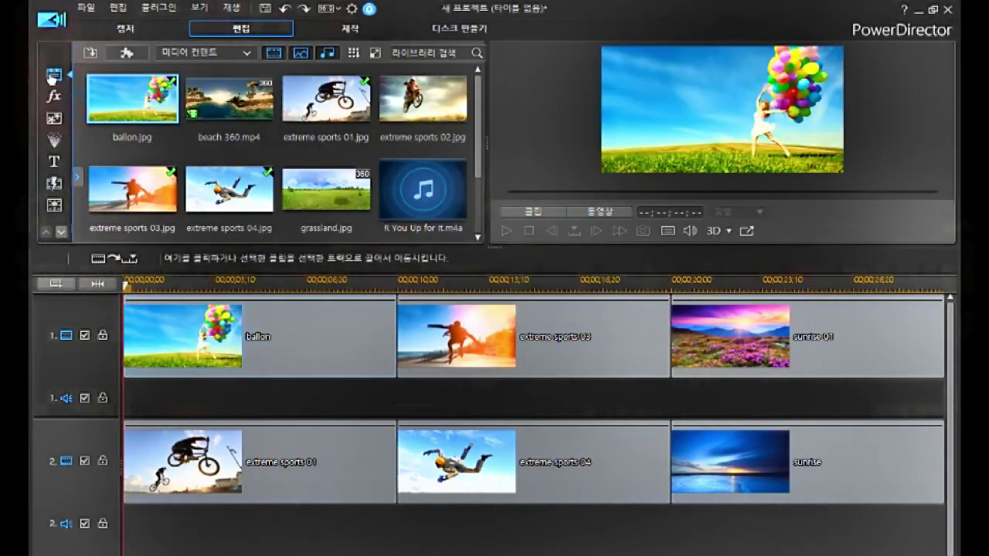
click(53, 183)
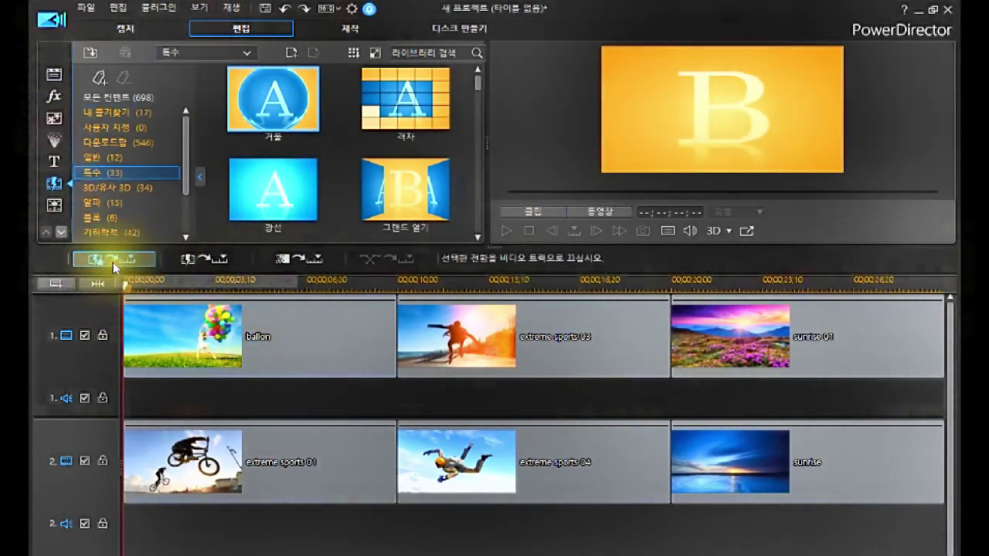
- Examine the options in the transition library that apply favorite, random or fade transitions to all clips
click(115, 259)
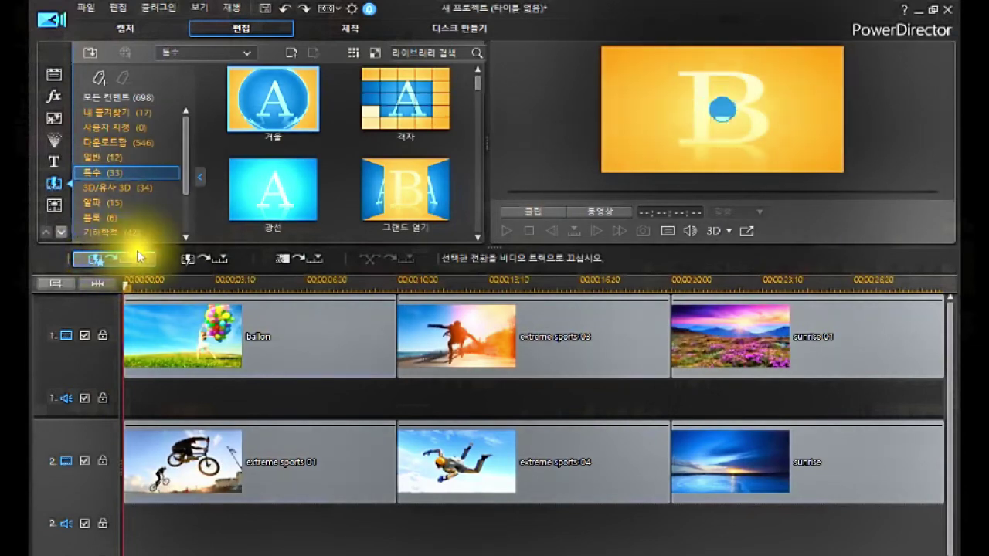
click(197, 259)
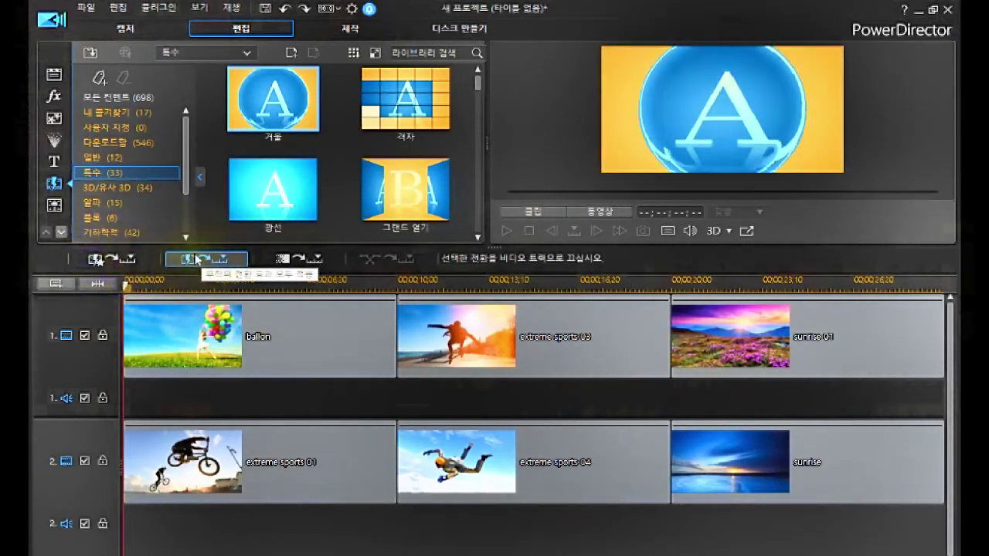
click(193, 259)
click(197, 259)
click(201, 259)
click(286, 261)
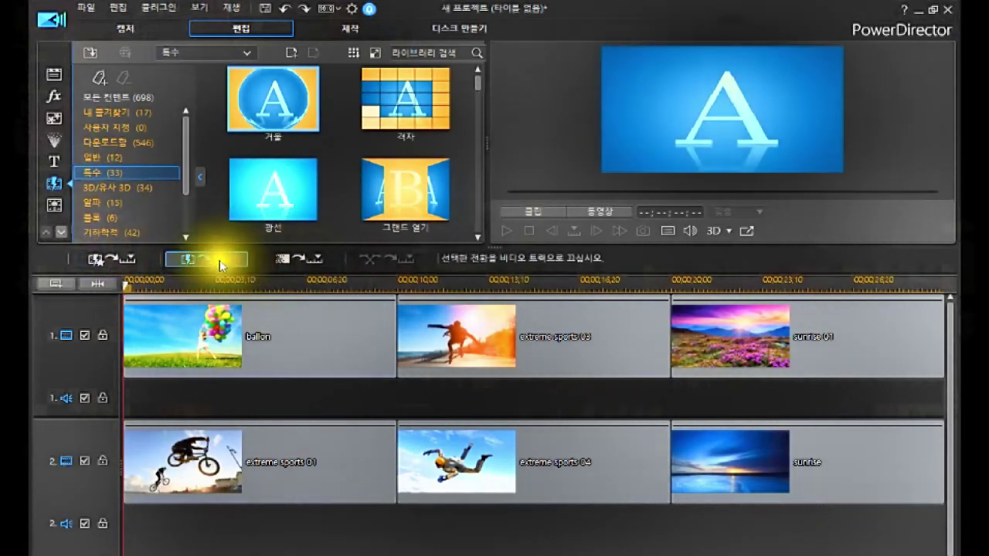
click(292, 261)
click(292, 260)
click(293, 259)
click(290, 259)
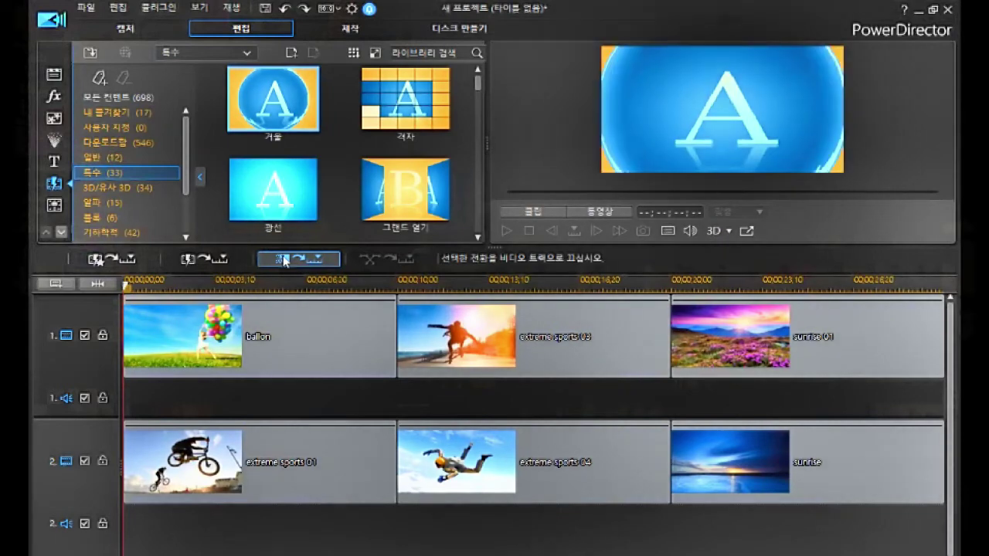
click(284, 261)
click(283, 261)
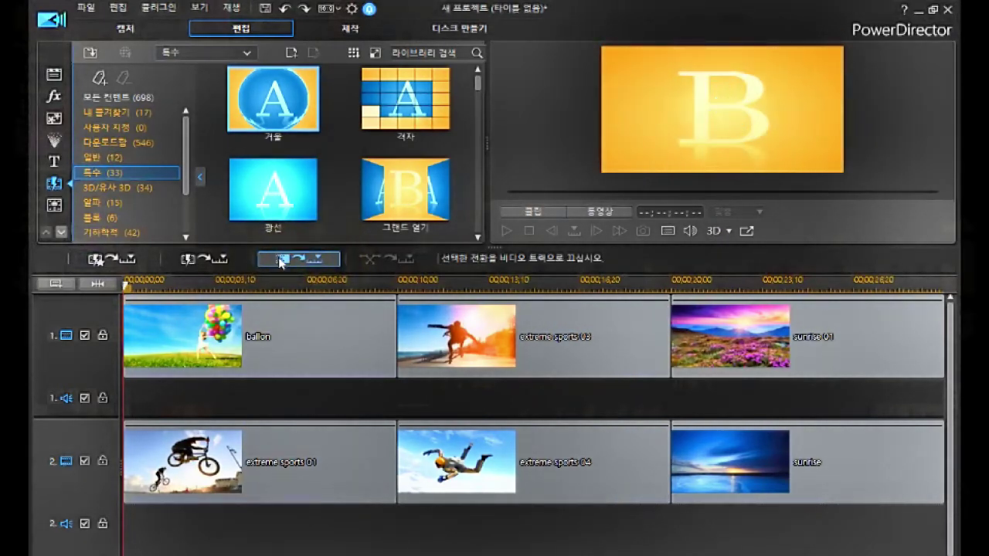
click(283, 261)
click(289, 259)
click(292, 257)
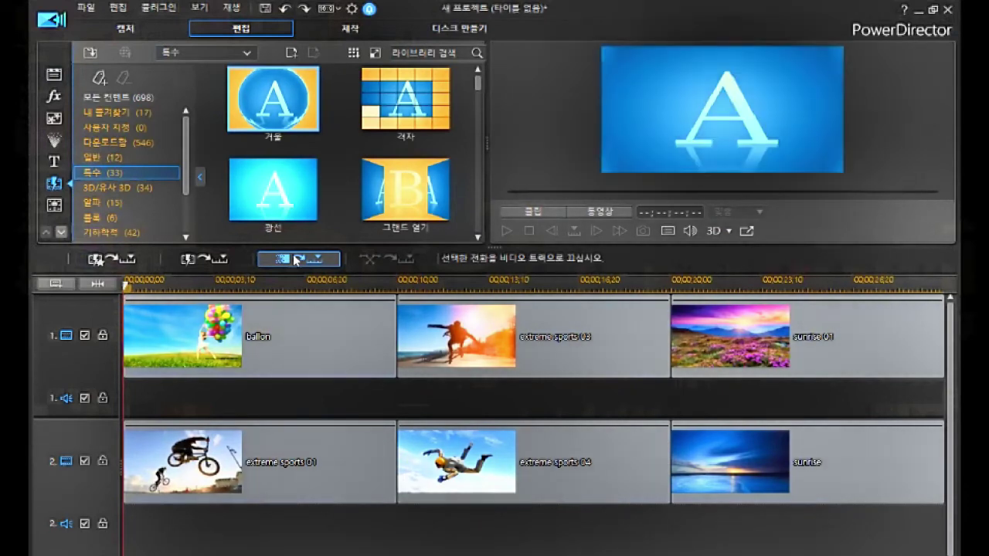
- Apply fade transitions of the cross type between all clips on both video tracks
click(294, 259)
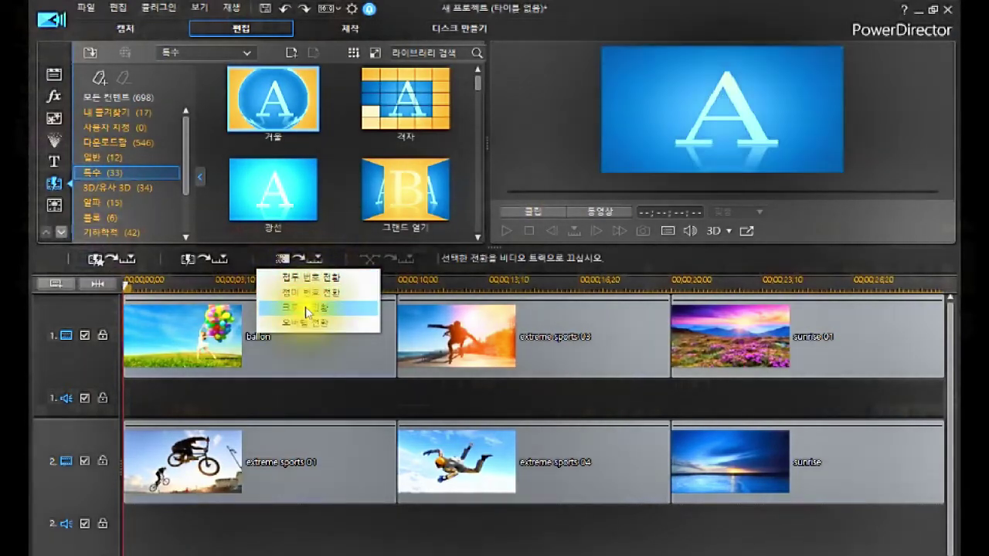
click(315, 286)
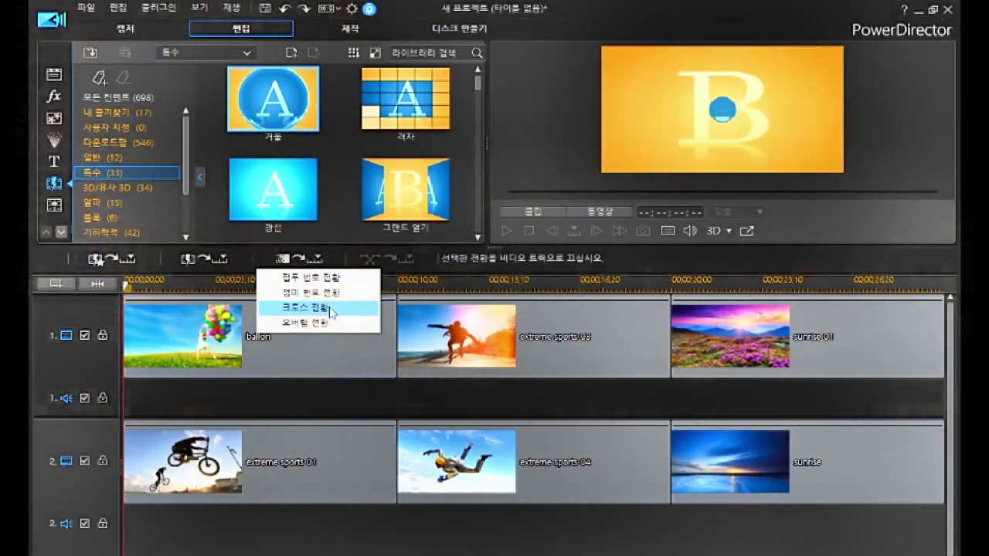
click(330, 308)
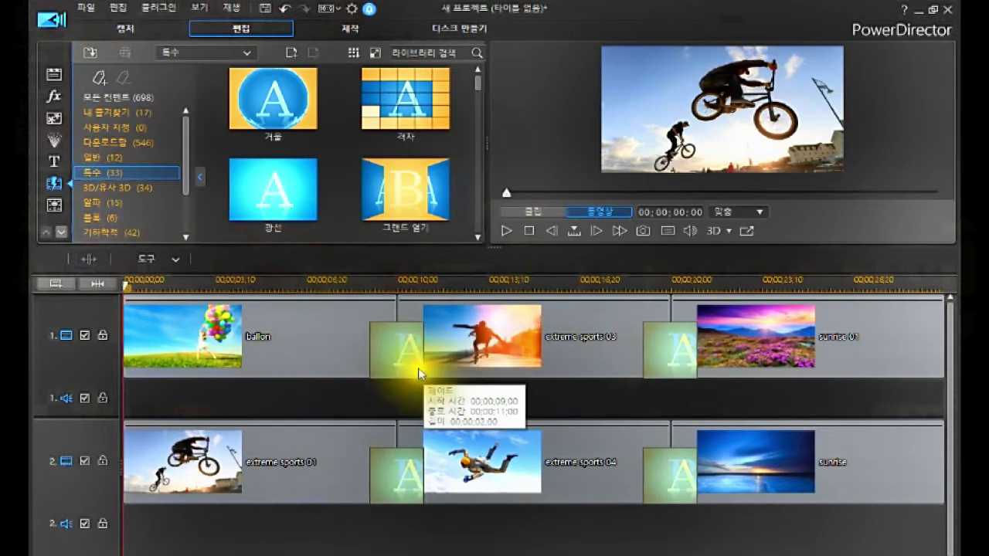
- Check the first fade cross transition on track 1, then undo the fades on both tracks and select the extreme sports 03 clip
click(397, 355)
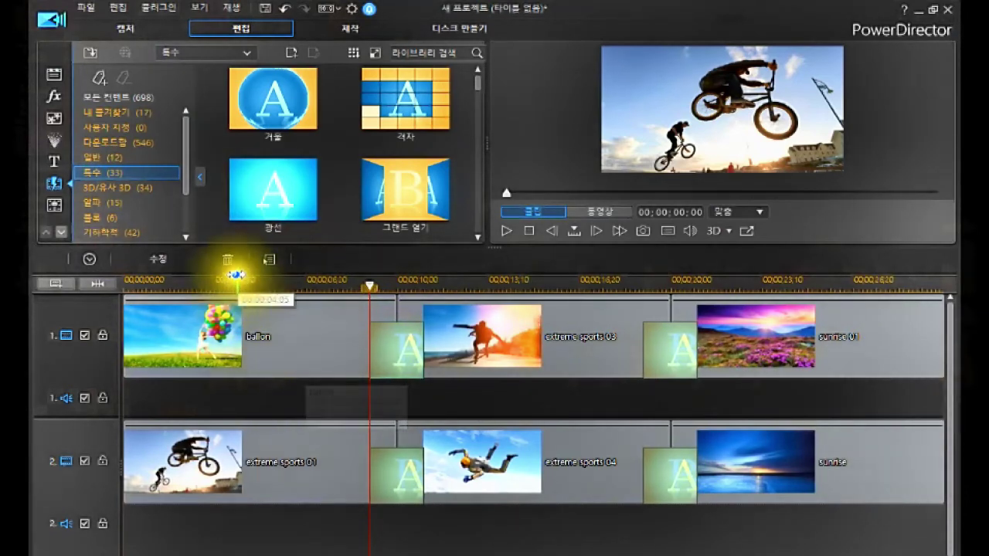
click(284, 8)
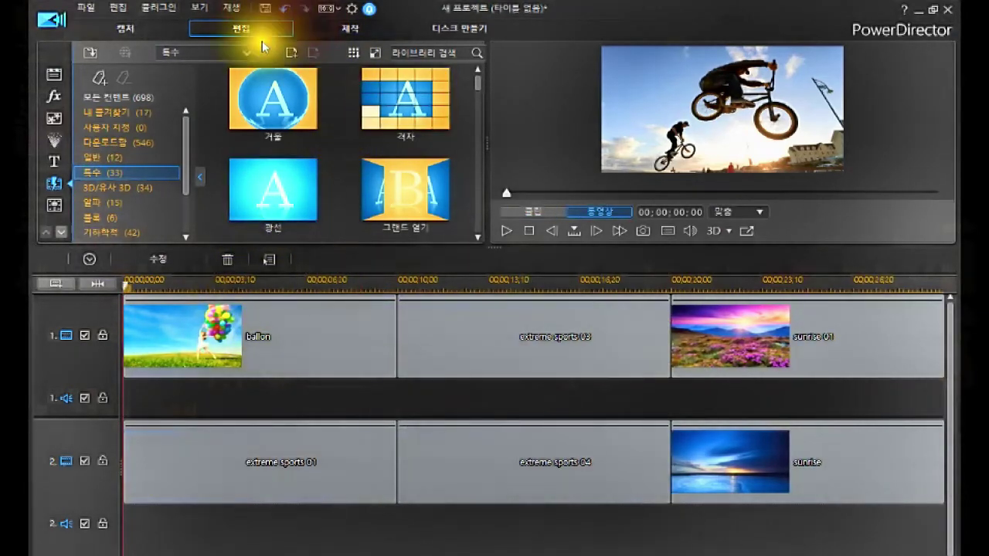
click(506, 369)
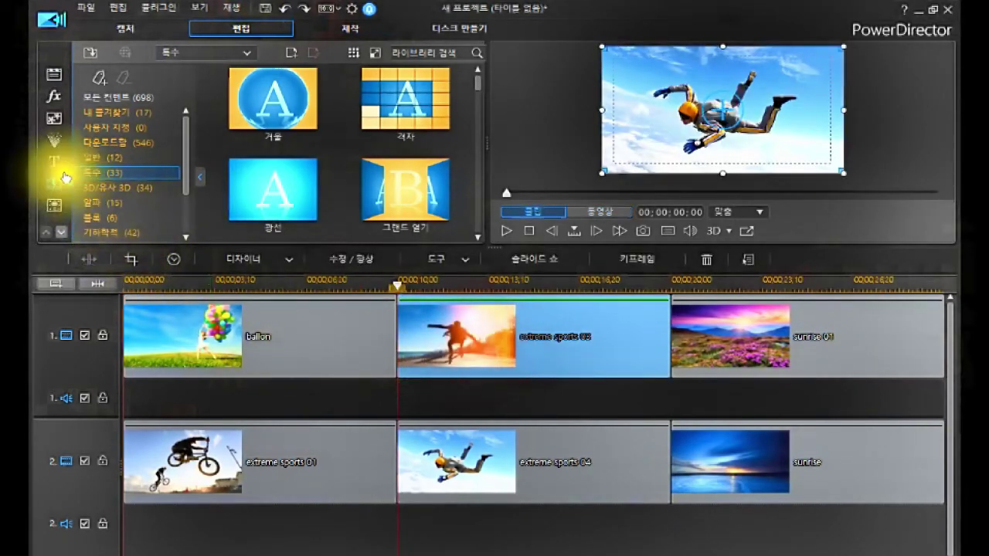
- Apply fade transitions of the overlap type between all clips on both video tracks from the transition library
click(53, 76)
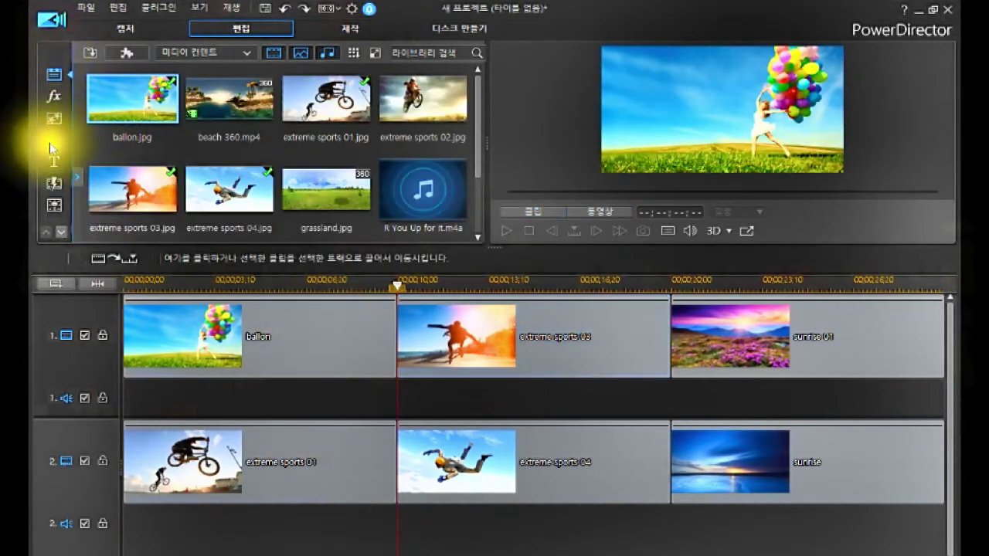
click(54, 185)
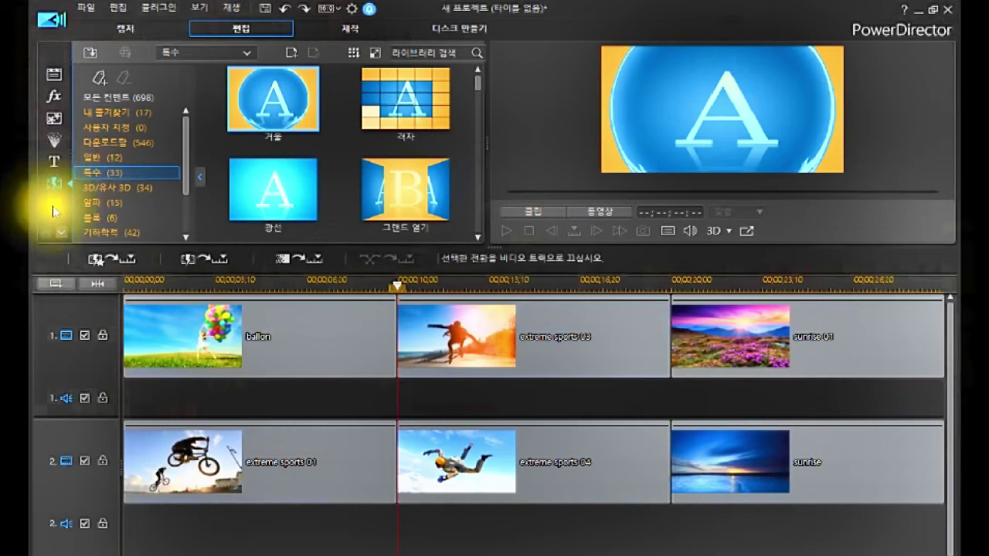
click(295, 258)
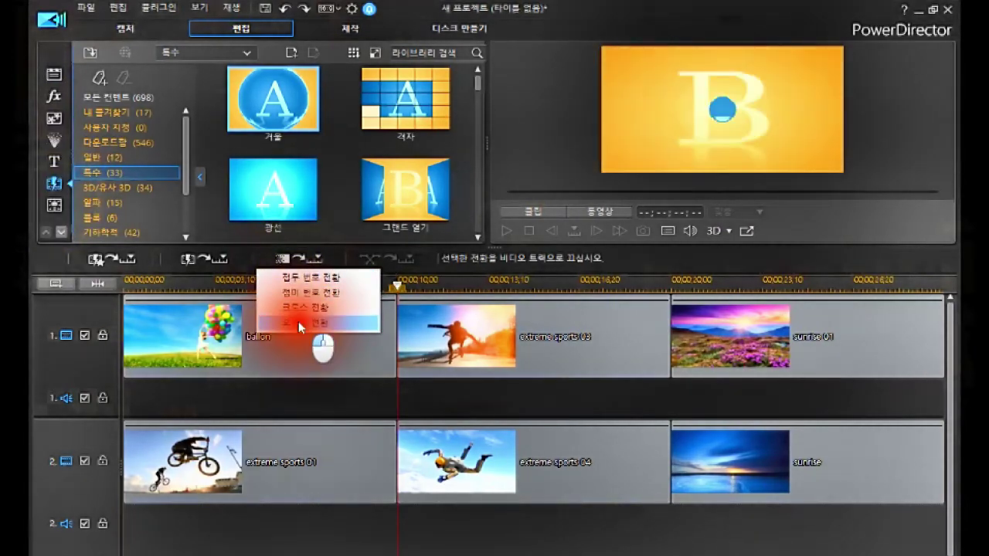
click(299, 323)
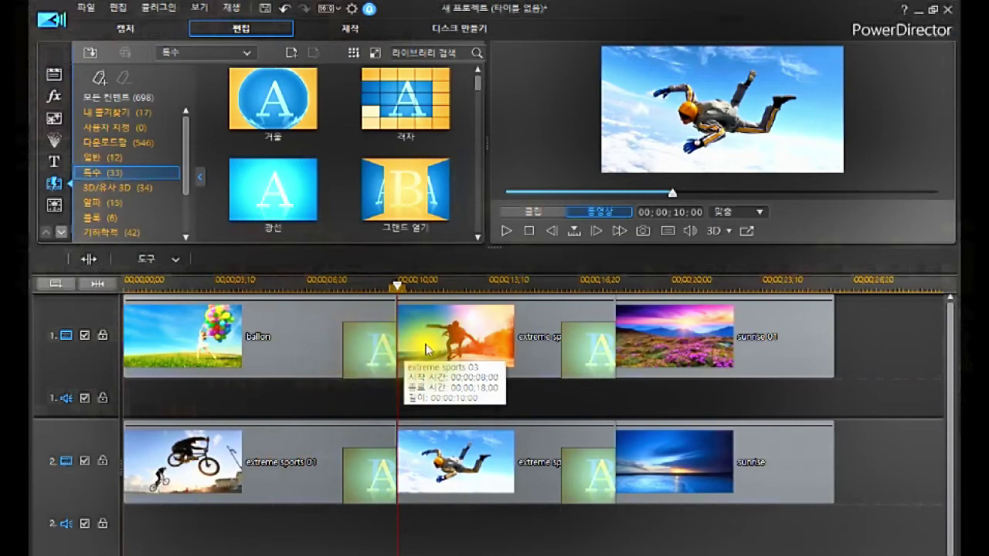
- Examine the first fade overlap transition on track 1 and the end point of the clips on both tracks
click(369, 340)
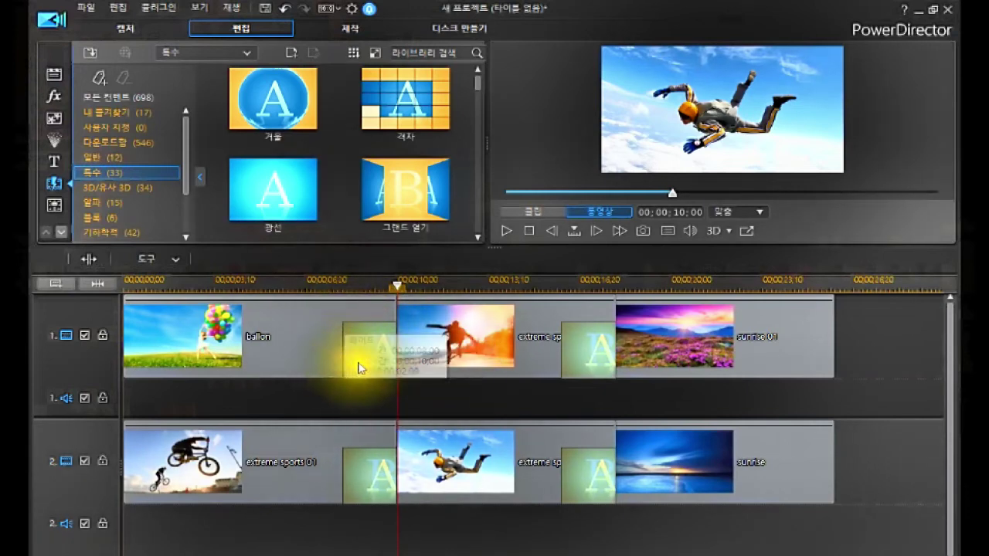
click(386, 368)
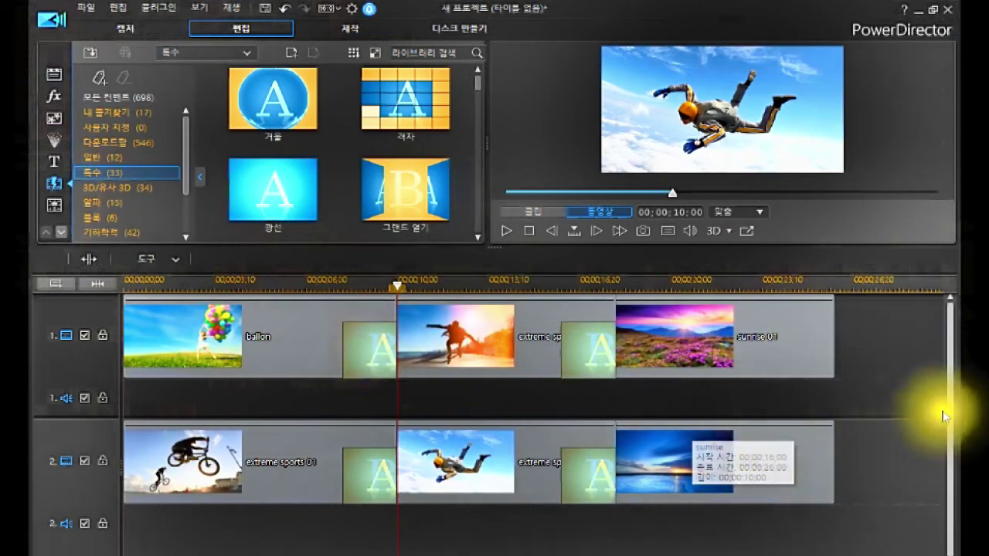
click(925, 284)
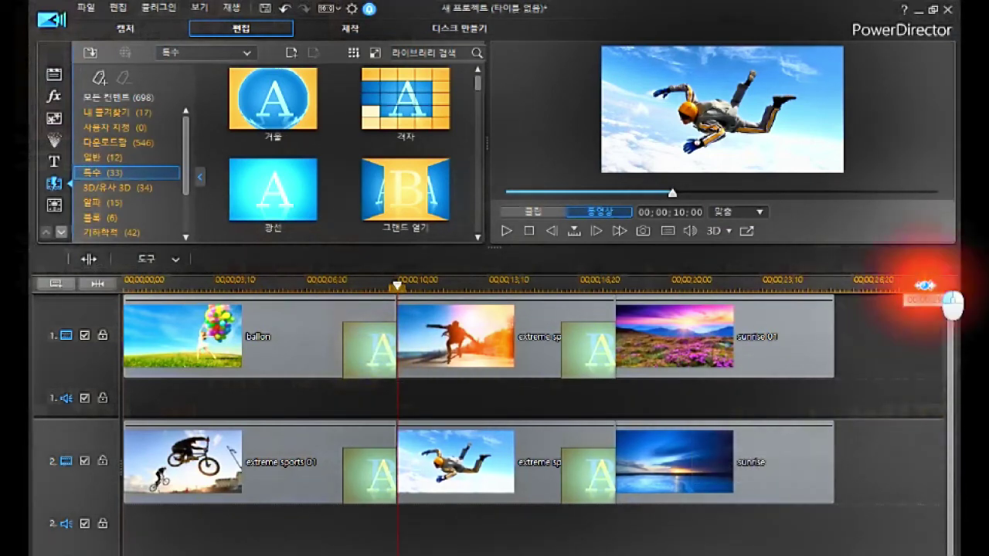
click(894, 320)
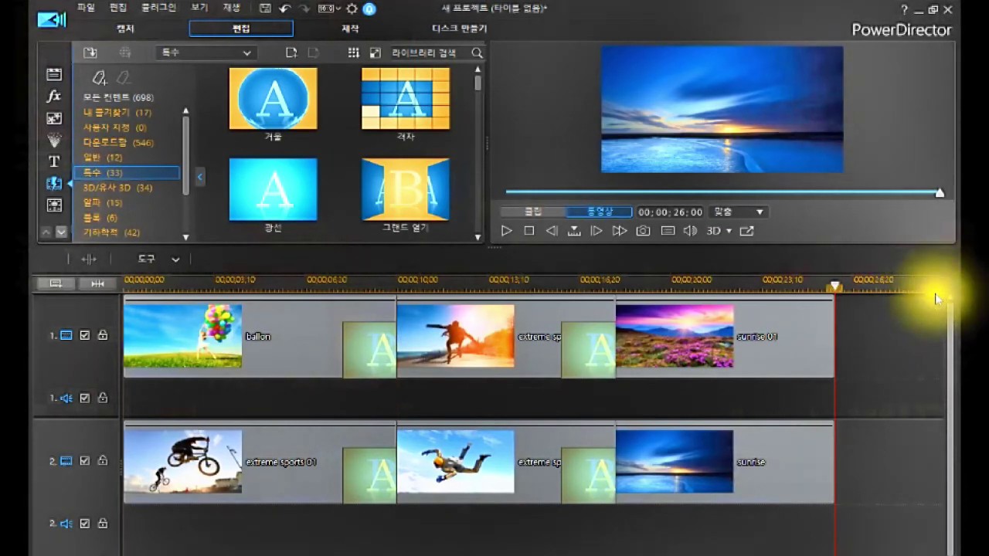
click(861, 327)
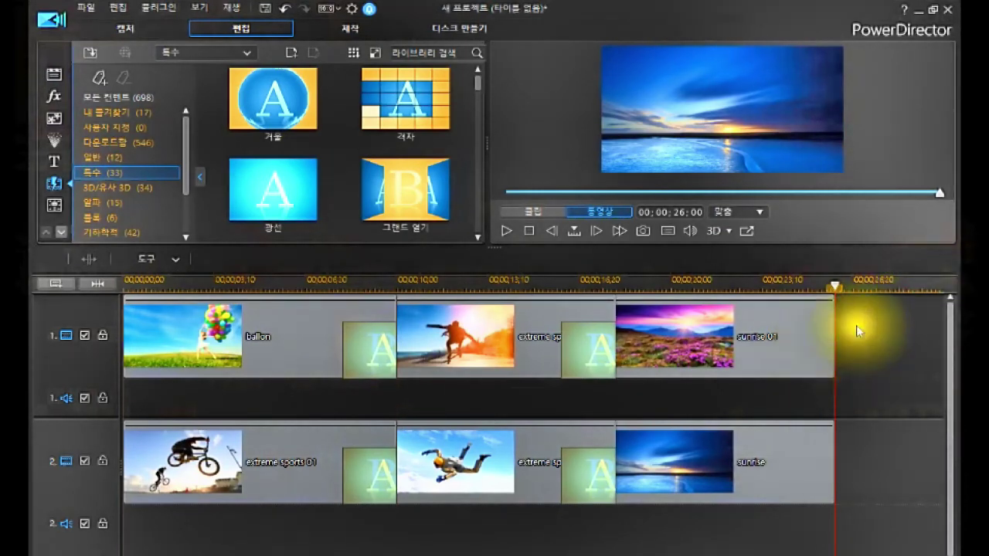
click(379, 358)
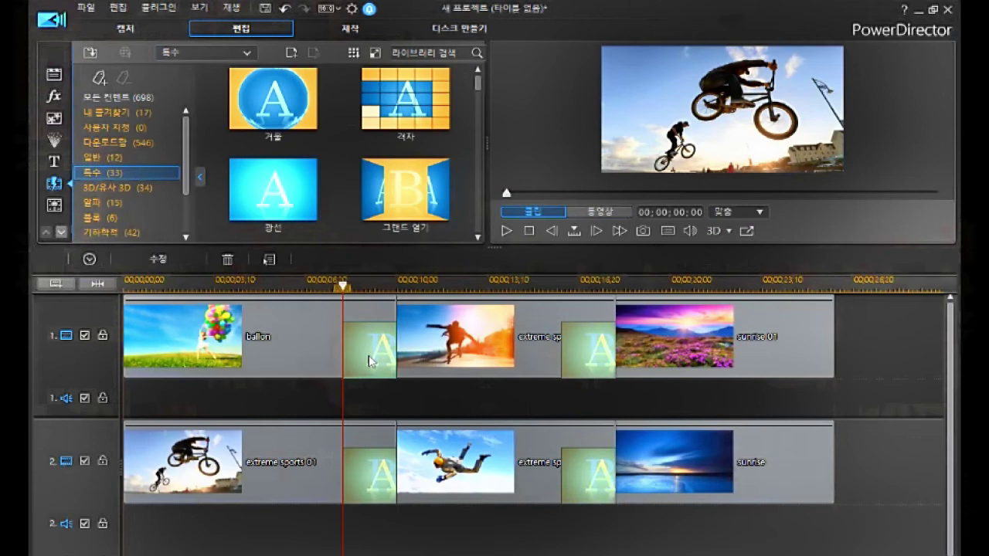
click(371, 360)
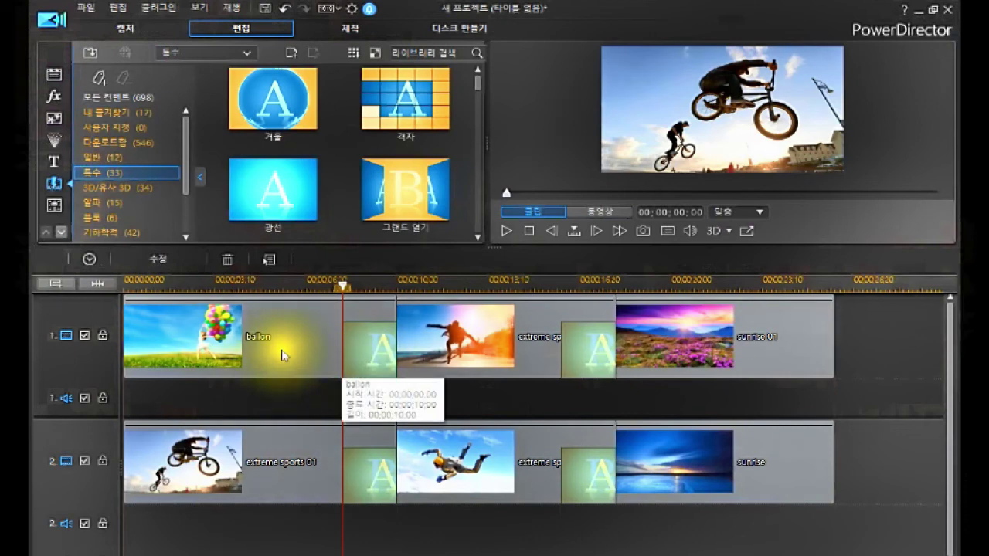